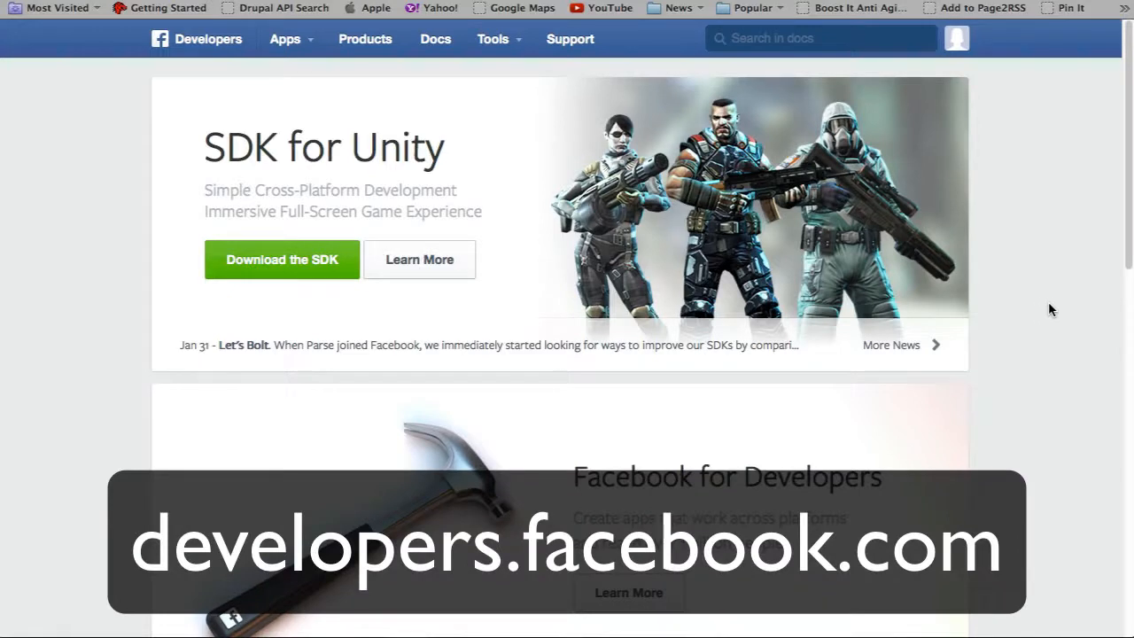
Start a new app and enter the owner's first name followed by "FB data retrieval" as its display name
click(289, 44)
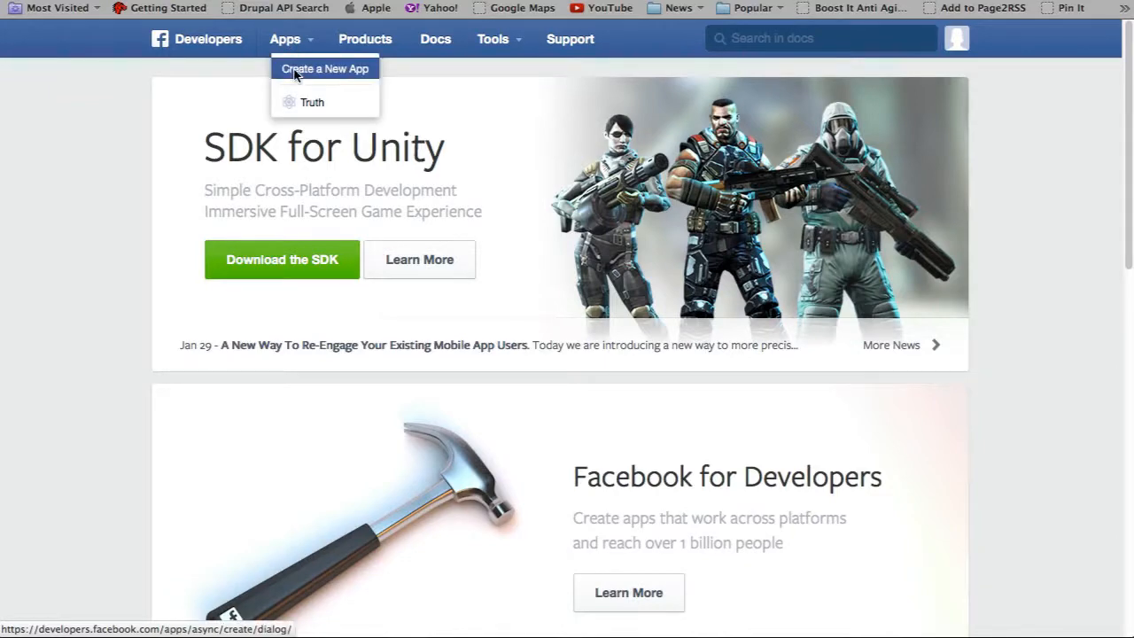
click(296, 74)
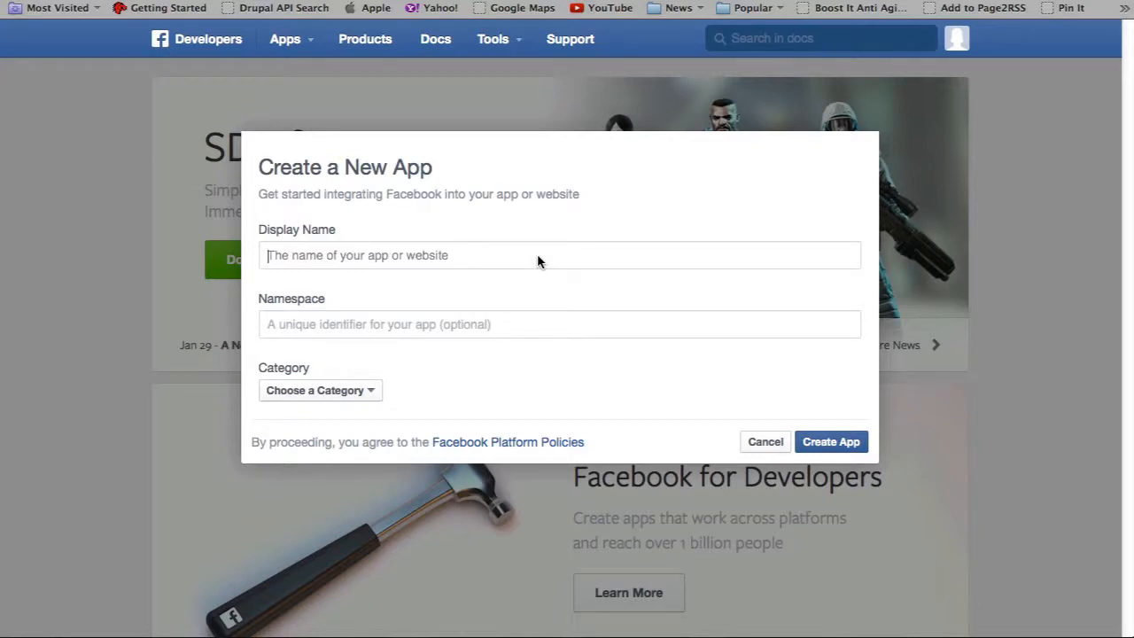
text(Marcus)
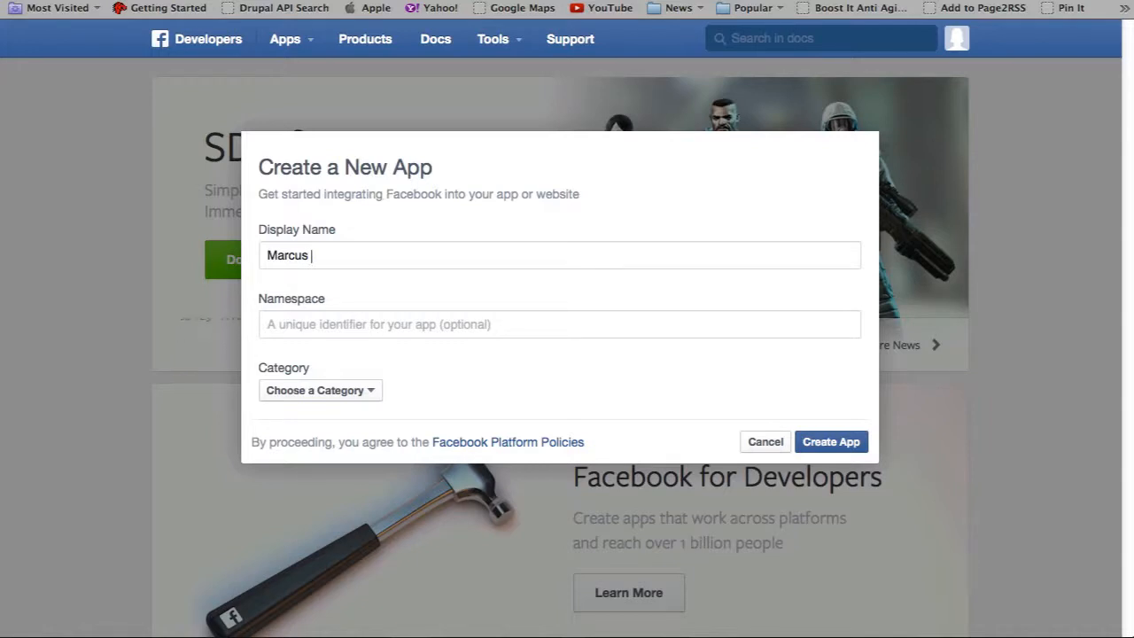
text( FB app)
text(data reapp)
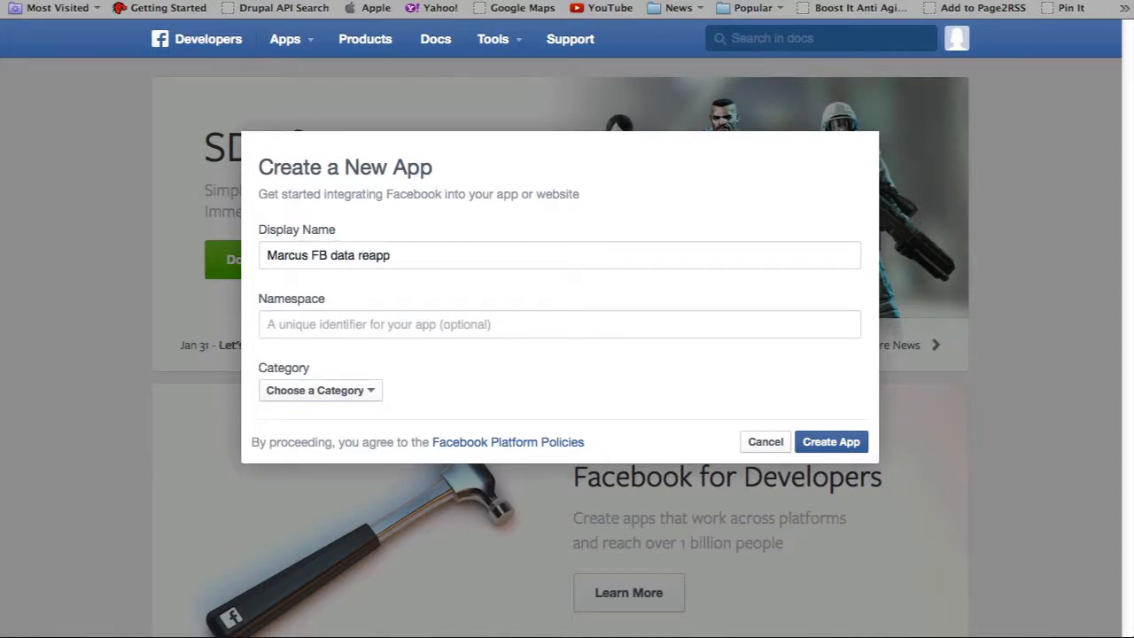
text(trieval)
key(End)
key(BackSpace)
key(BackSpace)
key(BackSpace)
Set the new app's category to Productivity and submit it for creation
click(357, 391)
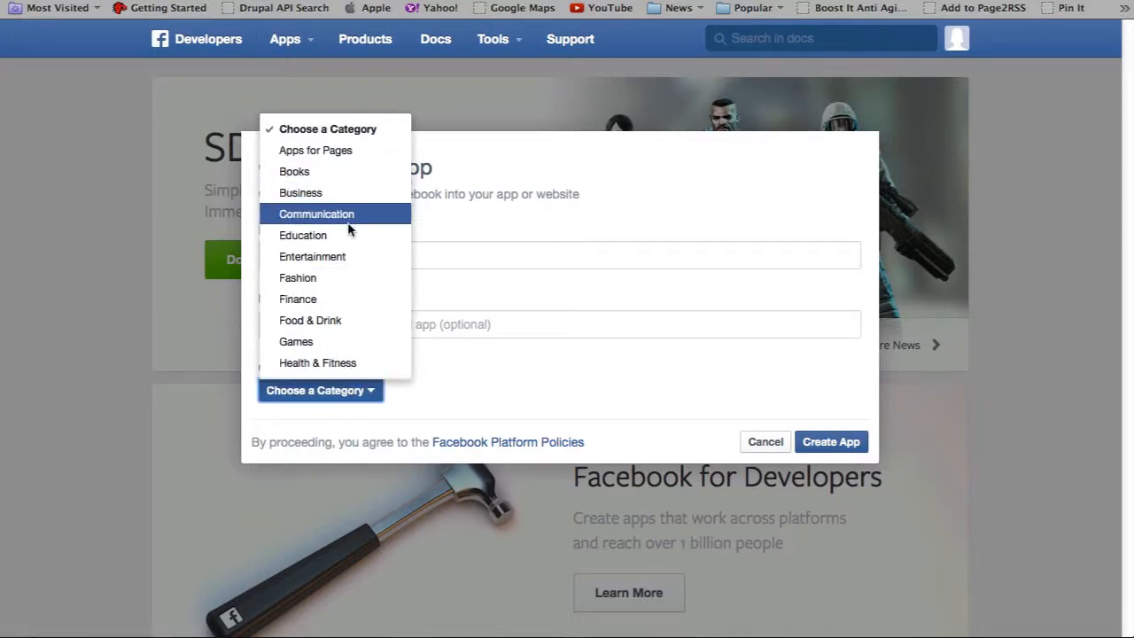
scroll(399, 230, down, 5)
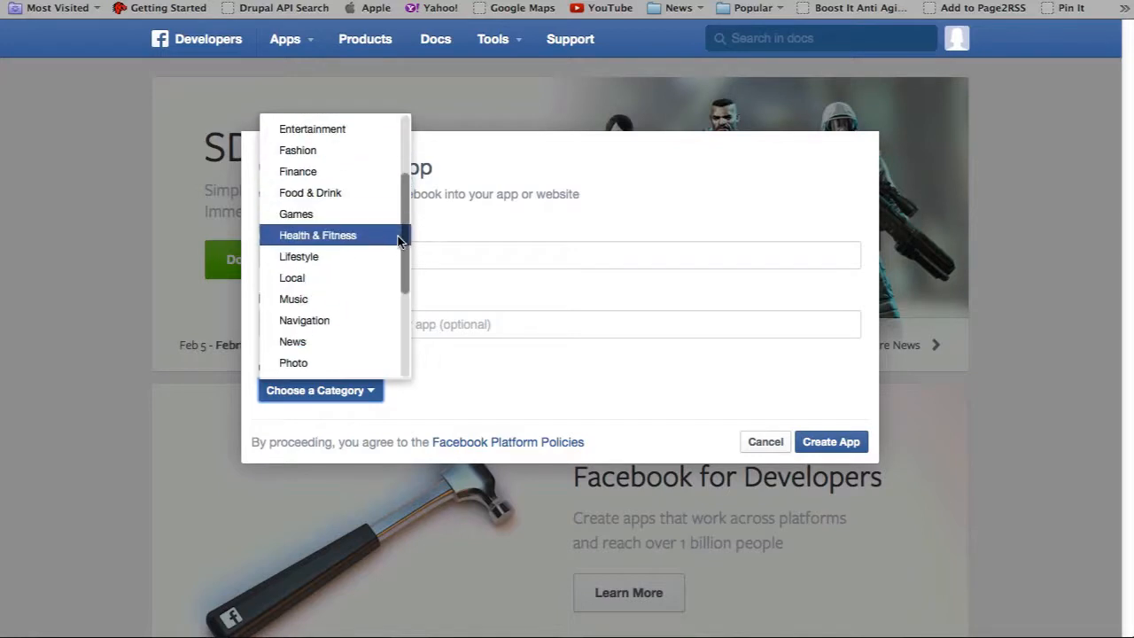
scroll(395, 254, down, 1)
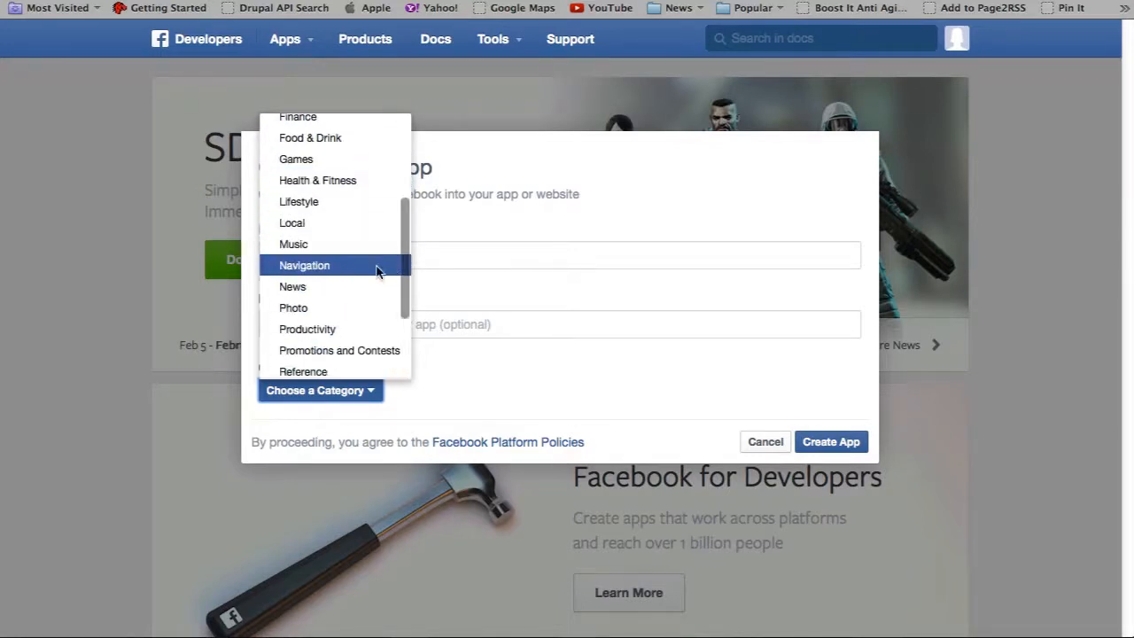
click(337, 326)
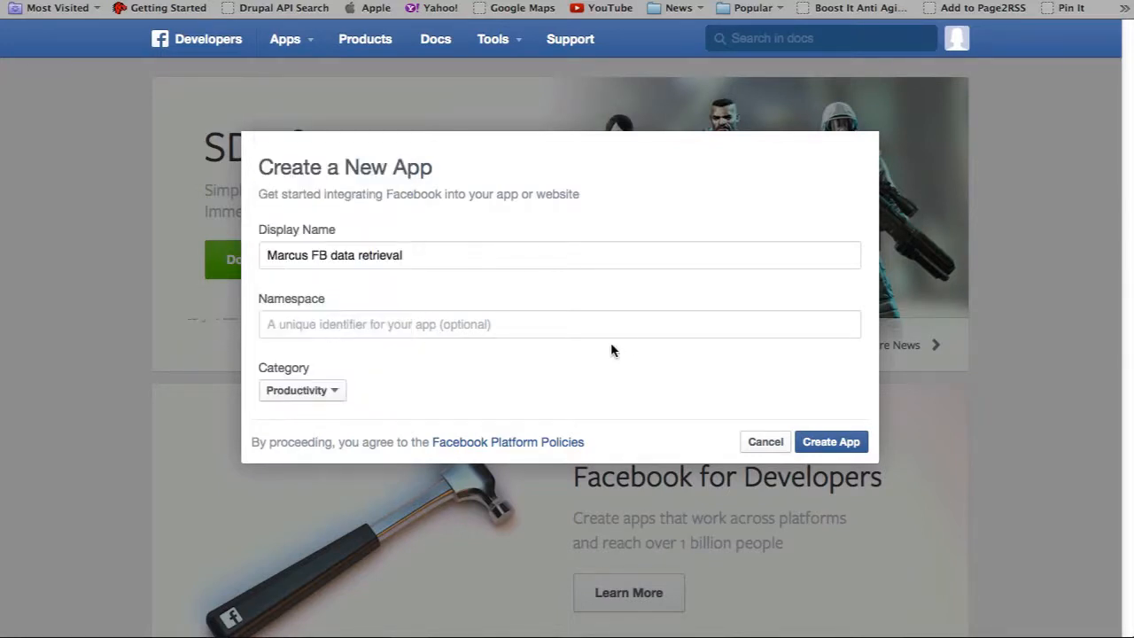
click(852, 443)
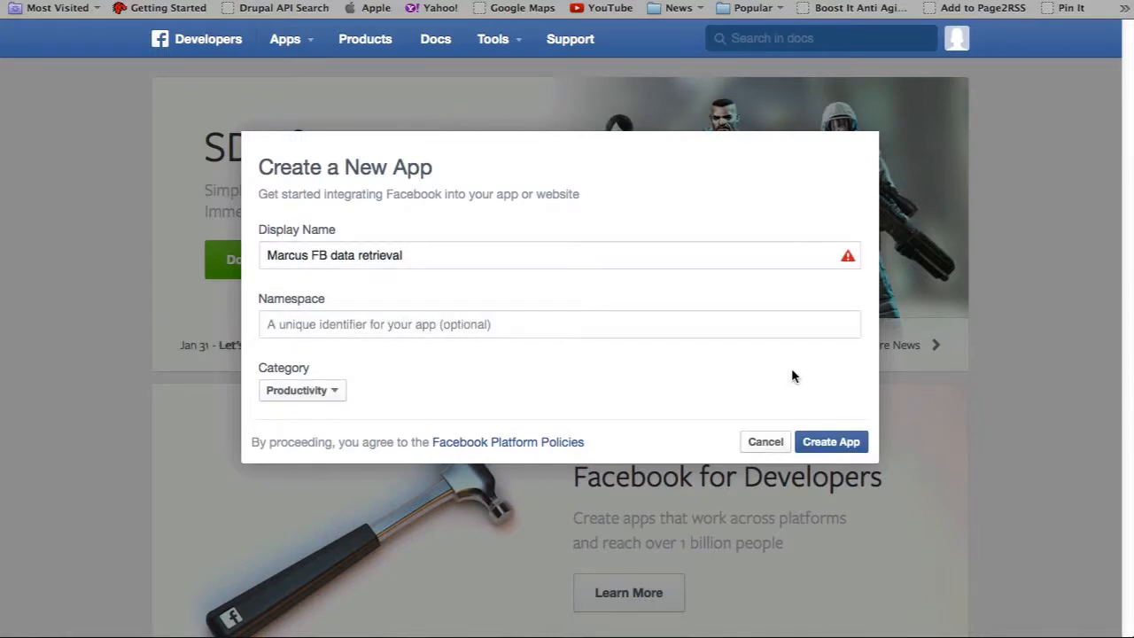
Remove "FB" from the app's display name, keeping the first name and "data retrieval"
click(562, 257)
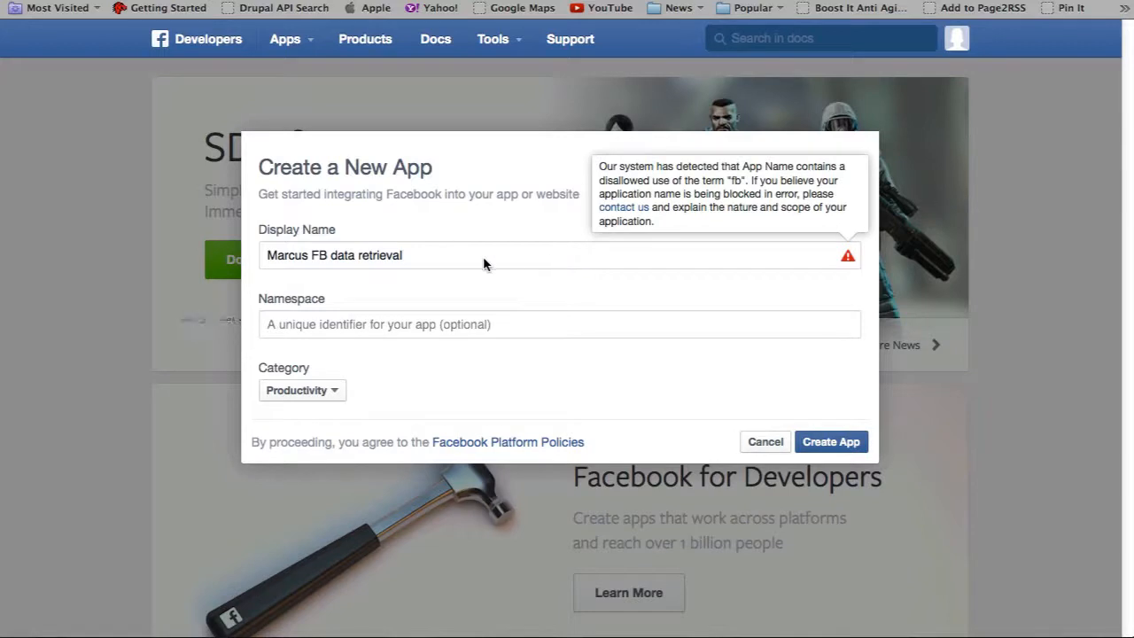
click(329, 256)
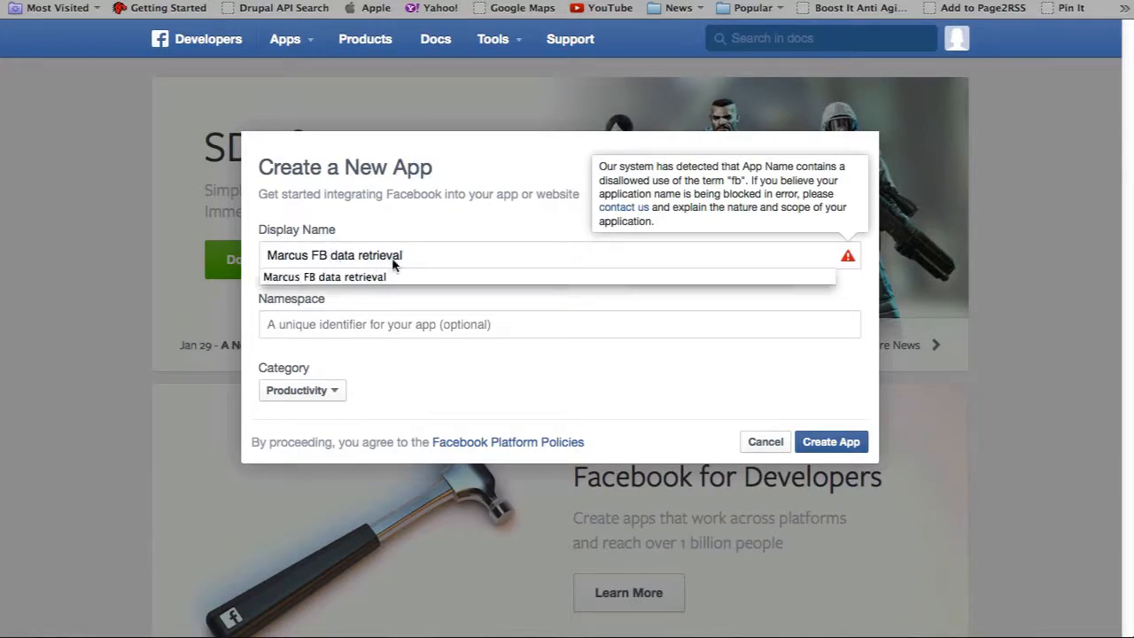
key(BackSpace)
key(BackSpace)
key(BackSpace)
Submit the app for creation again and complete the security check by entering the captcha text
click(831, 441)
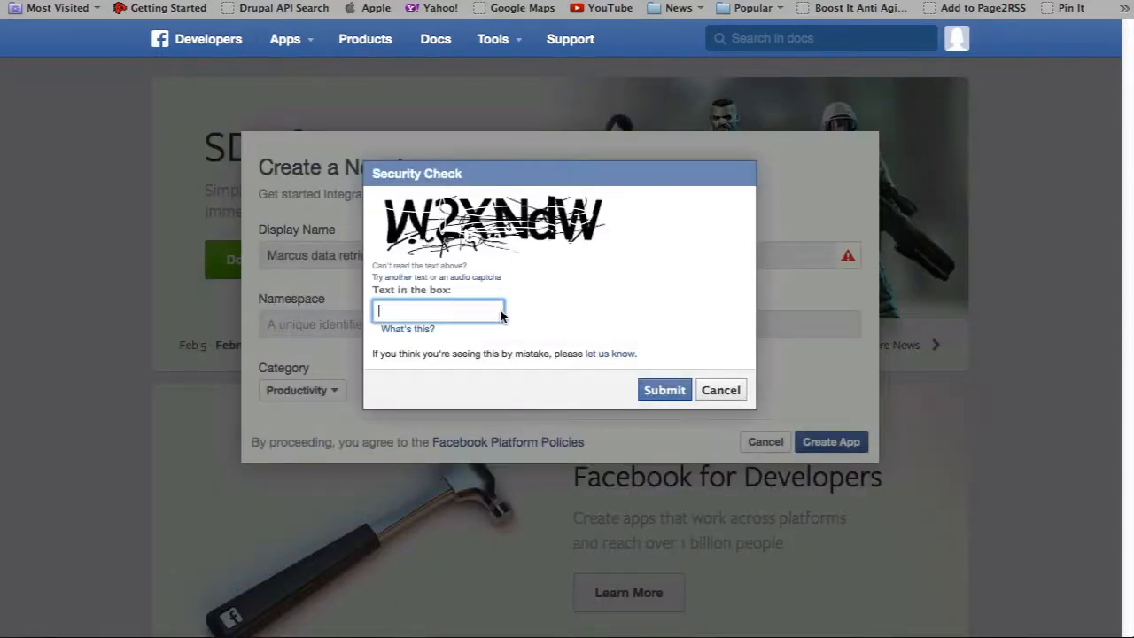
text(w2xndw)
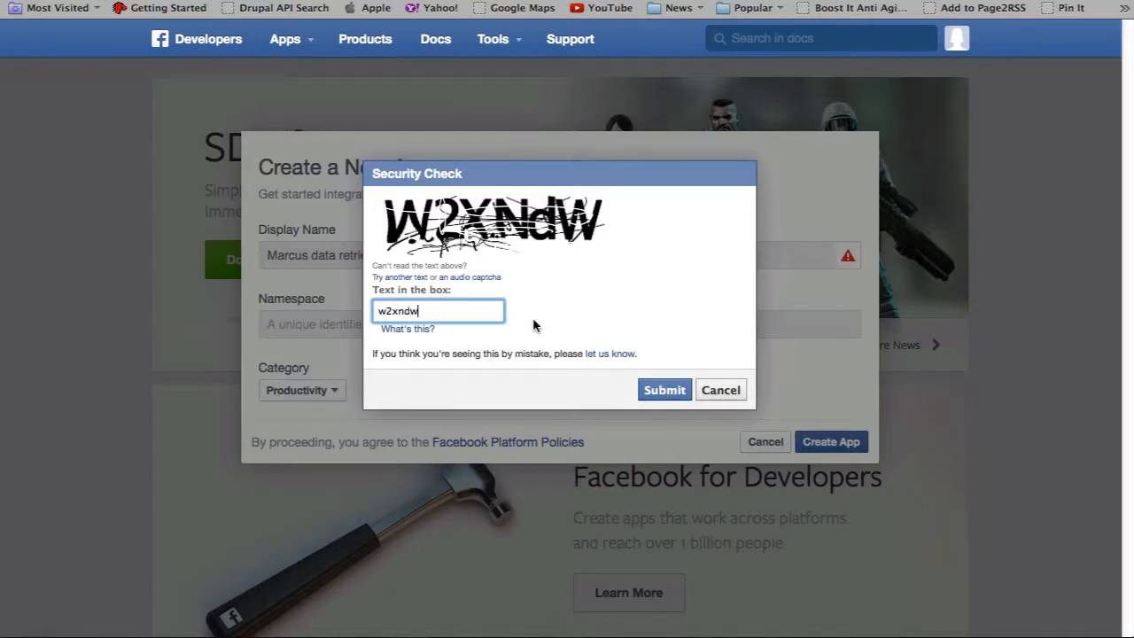
click(664, 391)
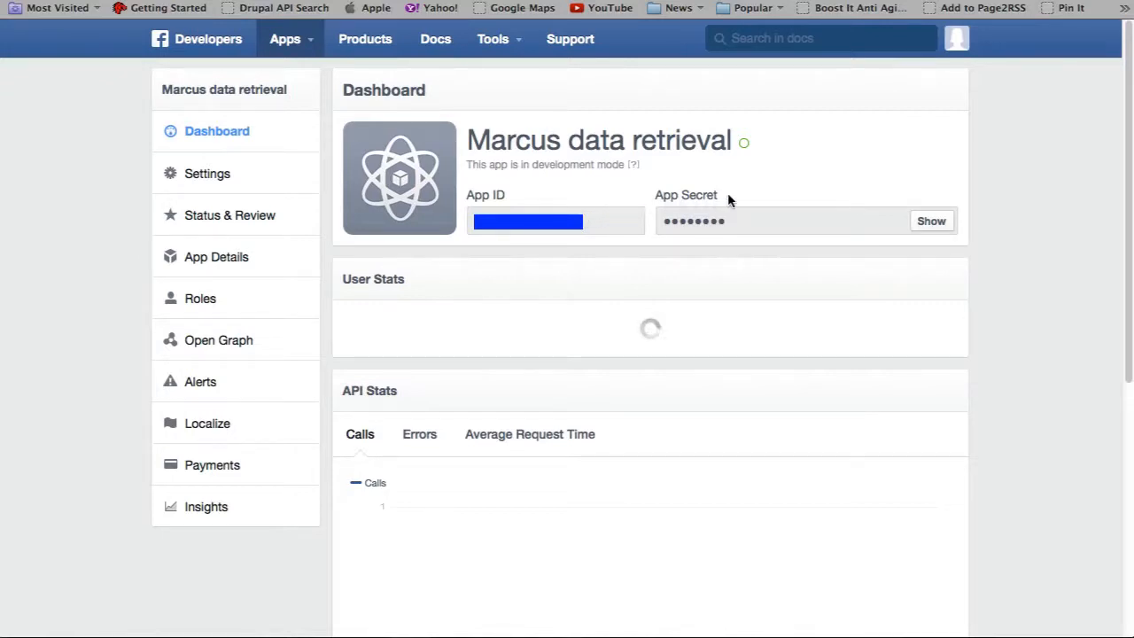
drag(664, 219, 749, 223)
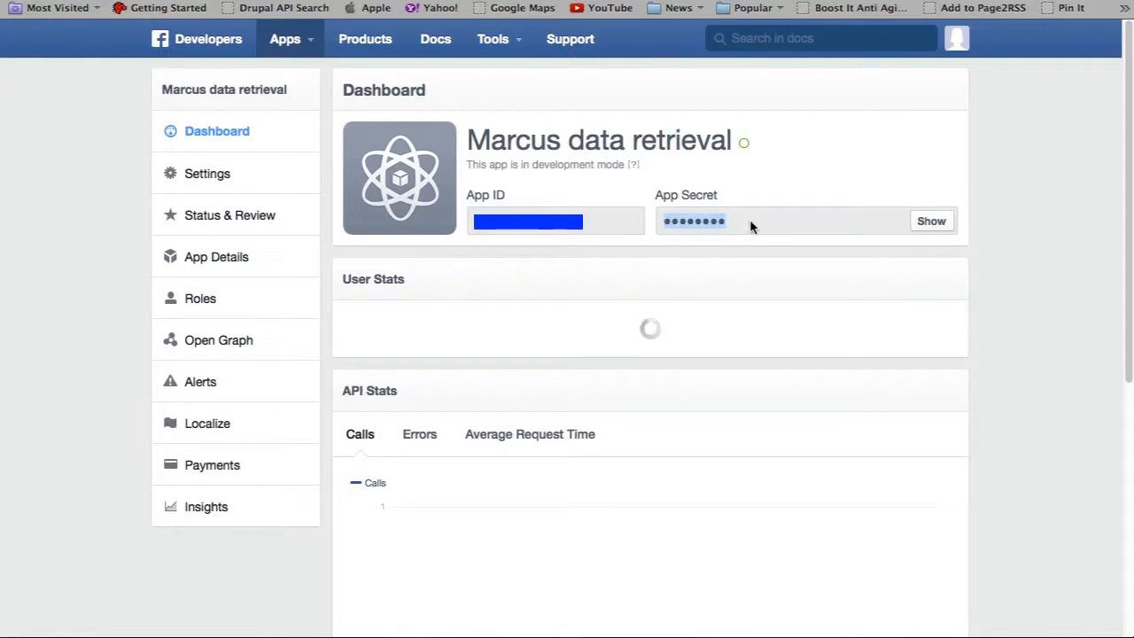
click(788, 222)
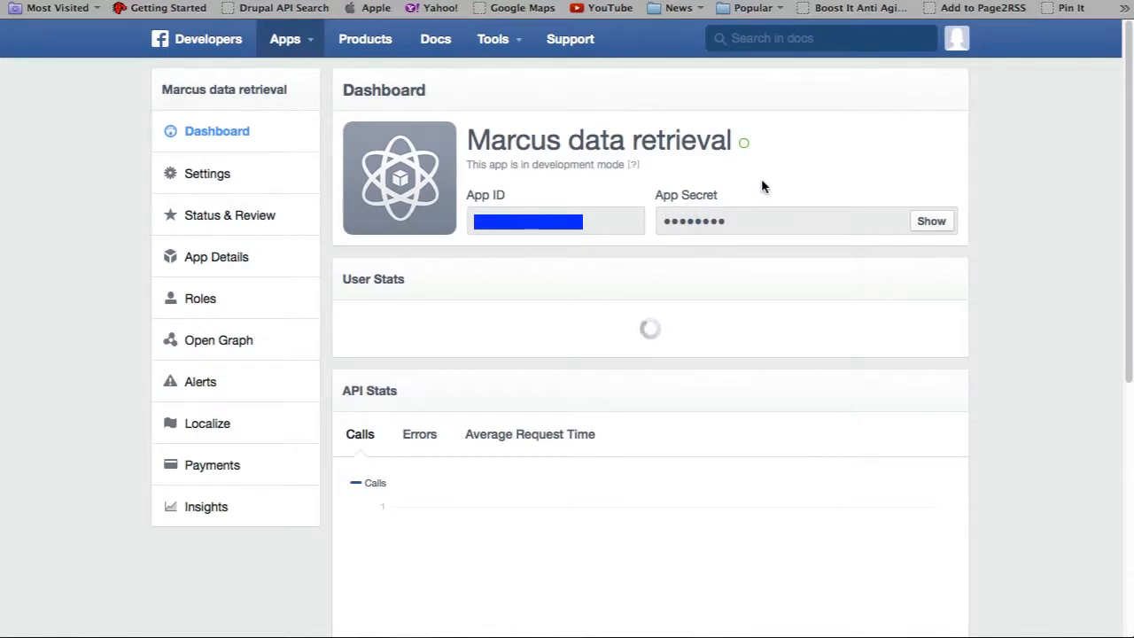
click(230, 174)
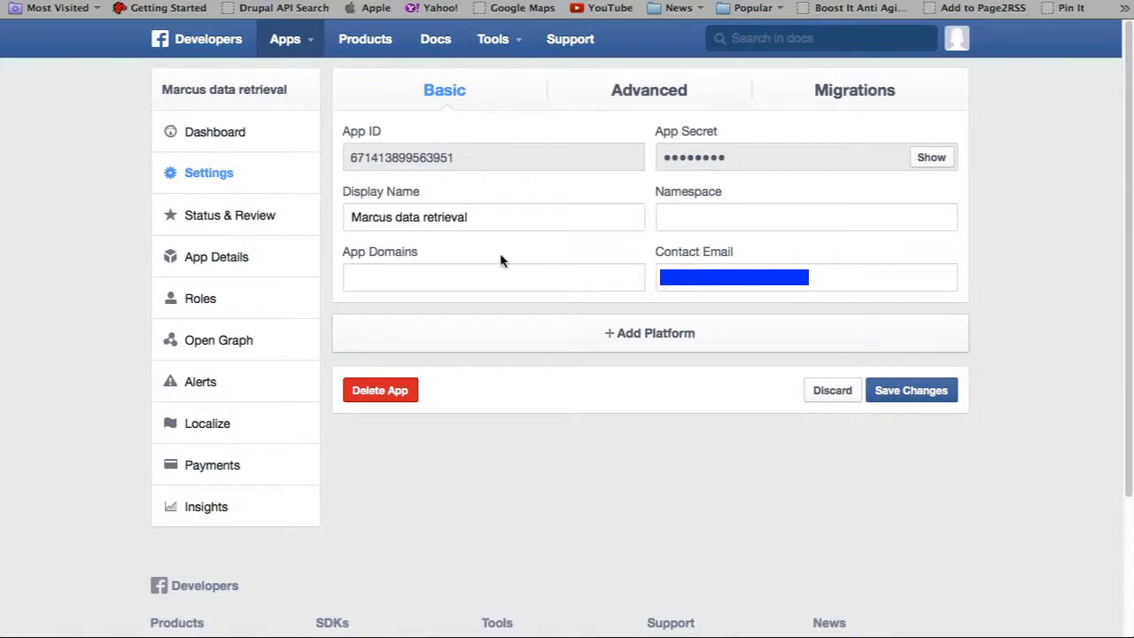
Make the app and all its live features available to the general public in Status & Review
click(213, 218)
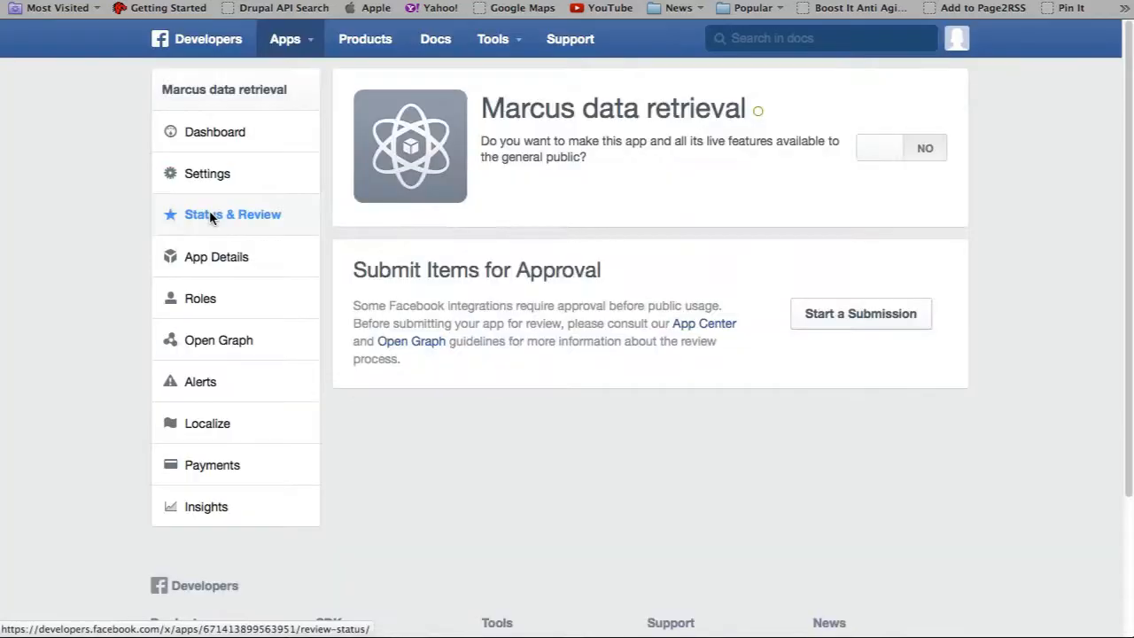
click(920, 149)
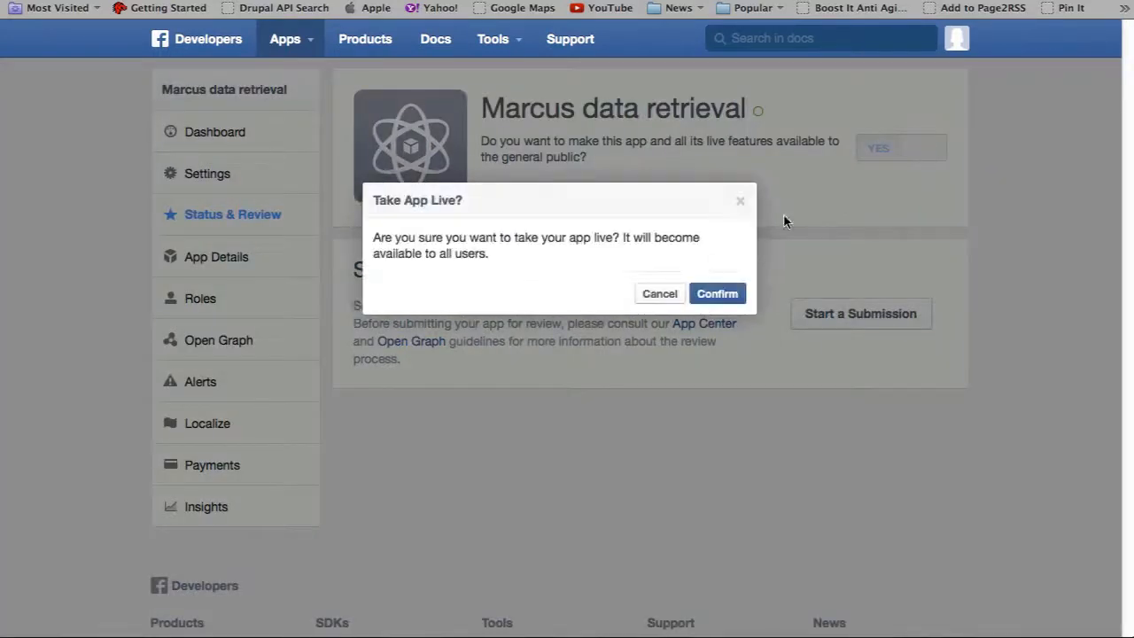
click(722, 292)
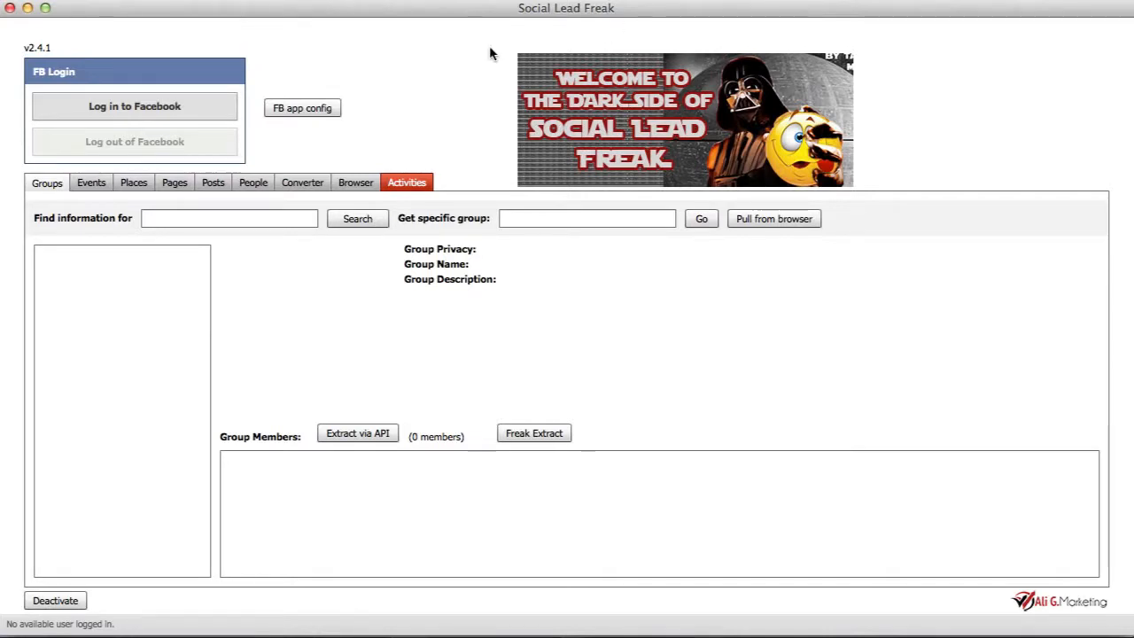
Switch to Social Lead Freak and try to log in to Facebook
click(193, 108)
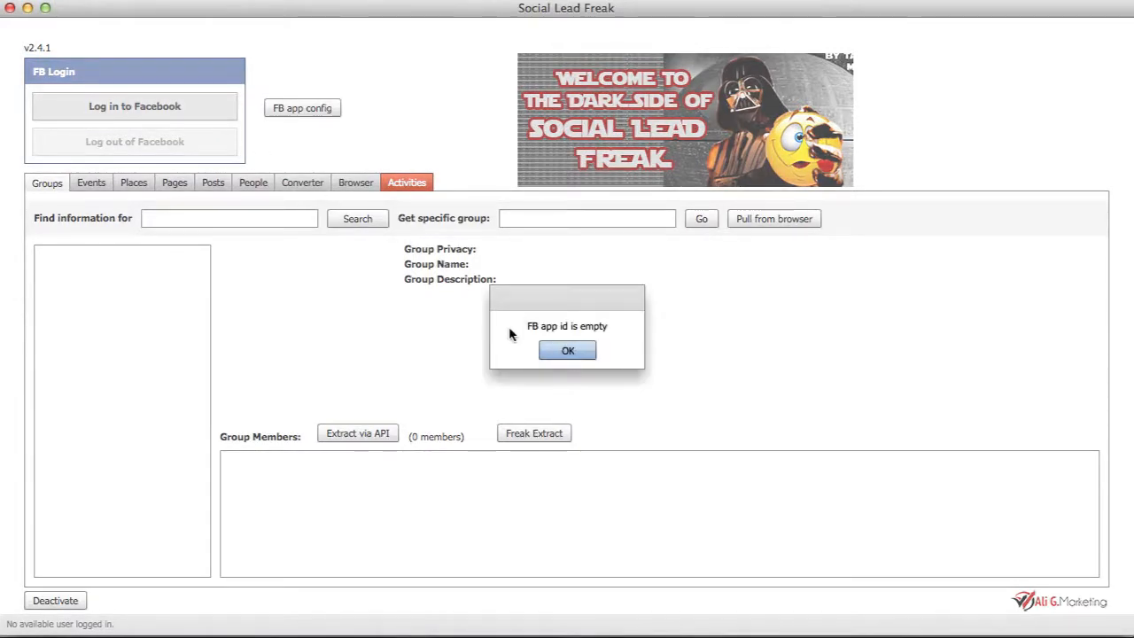
drag(527, 326, 615, 325)
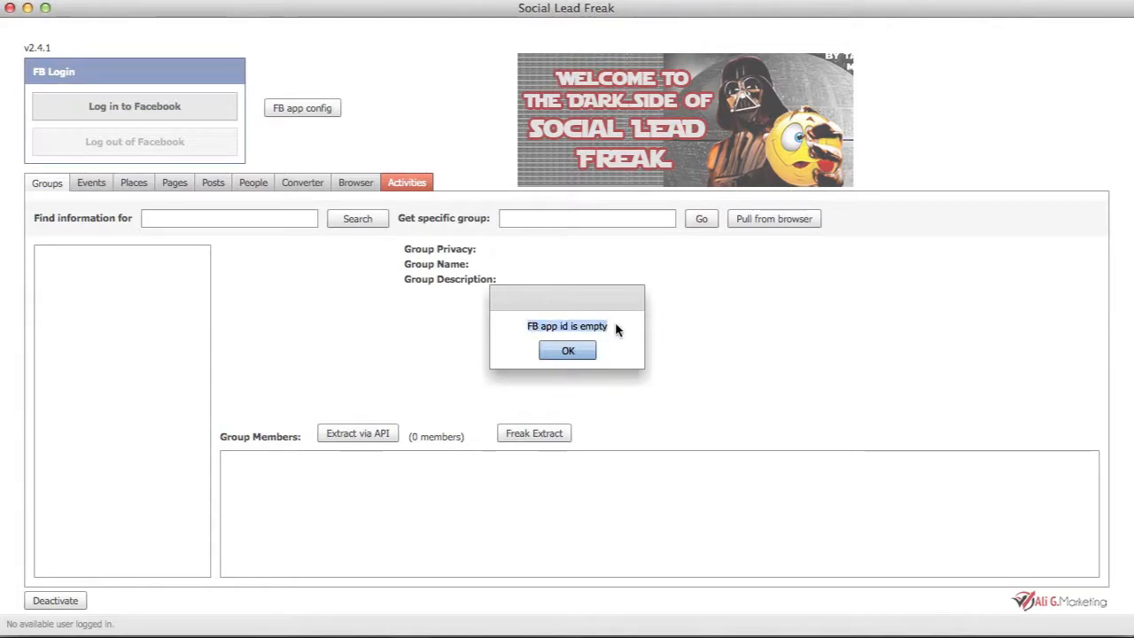
click(576, 351)
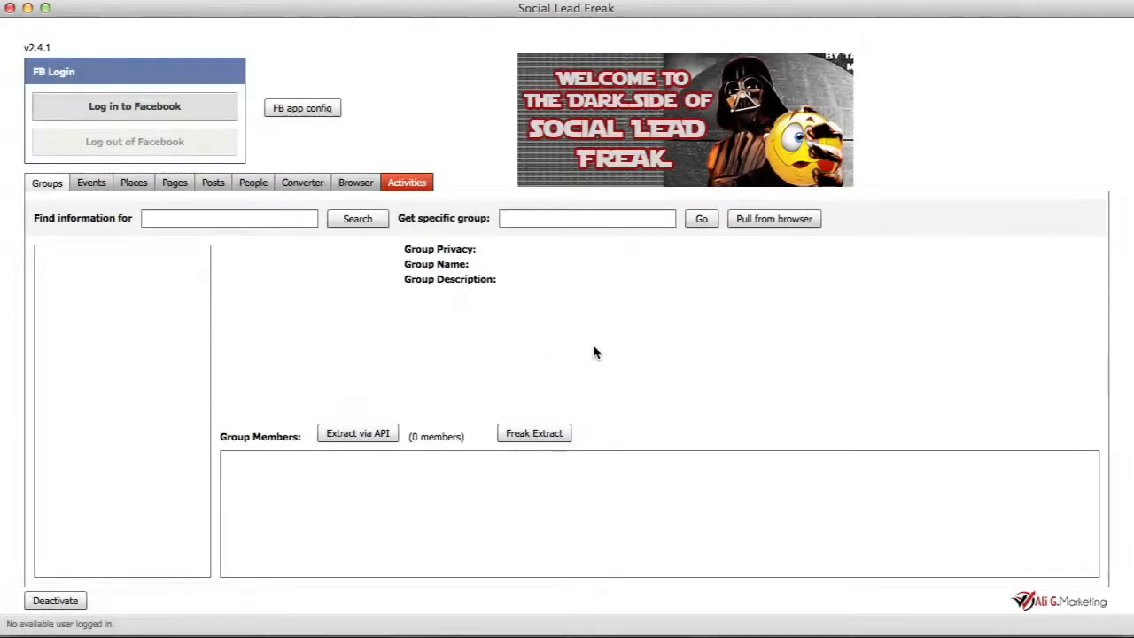
Open Social Lead Freak's FB app configuration and copy the App ID into it from the app's Facebook Developers dashboard
click(298, 114)
click(310, 110)
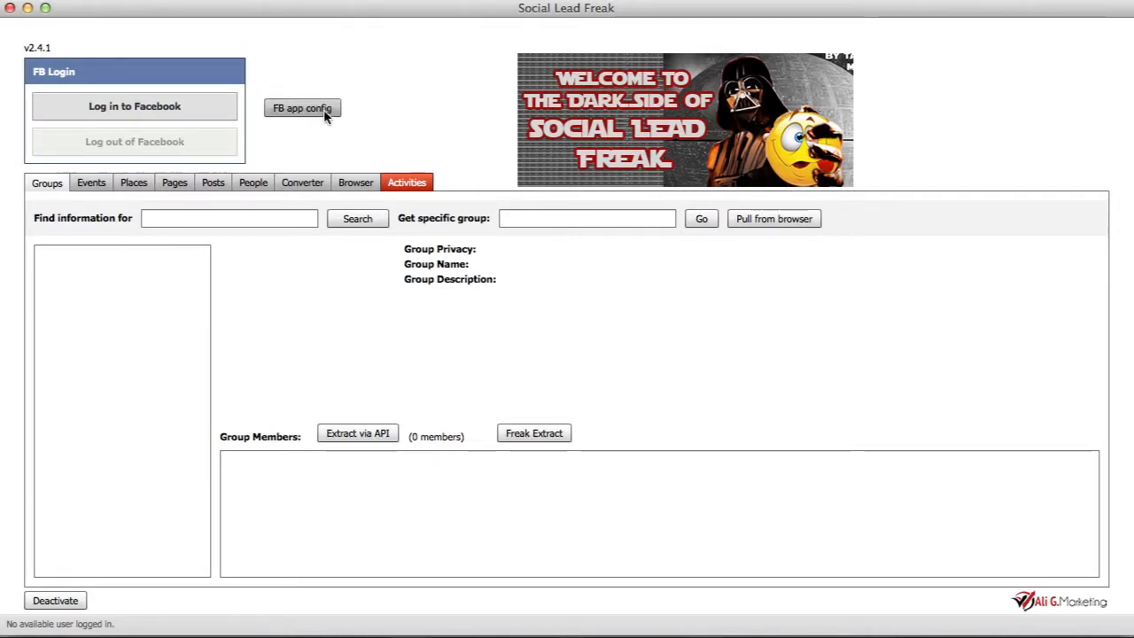
click(323, 113)
click(500, 262)
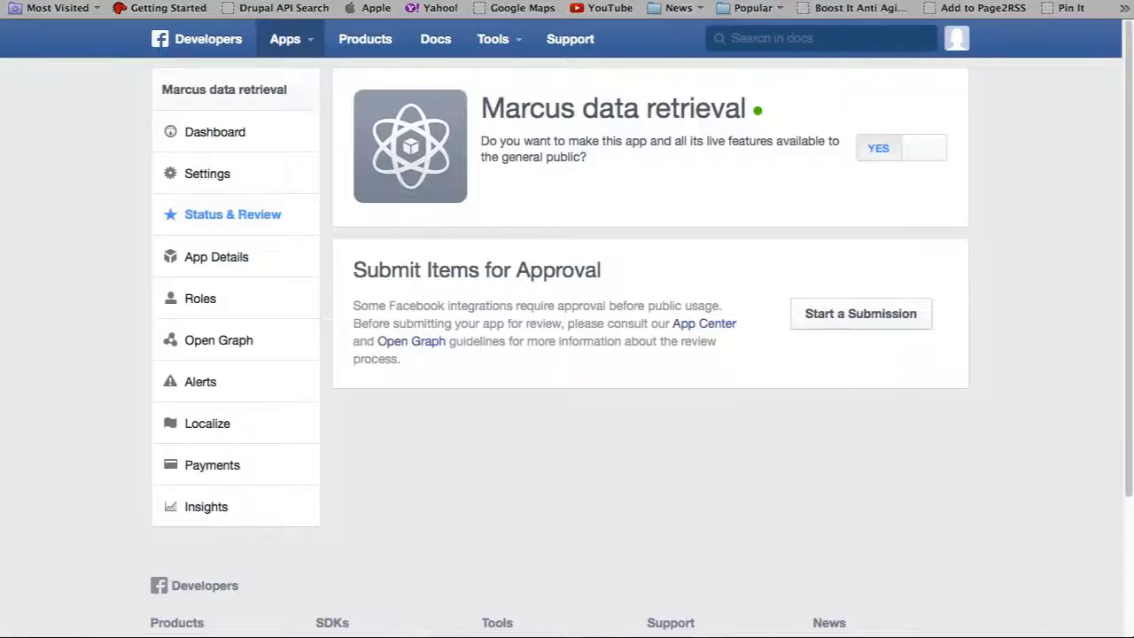
click(241, 142)
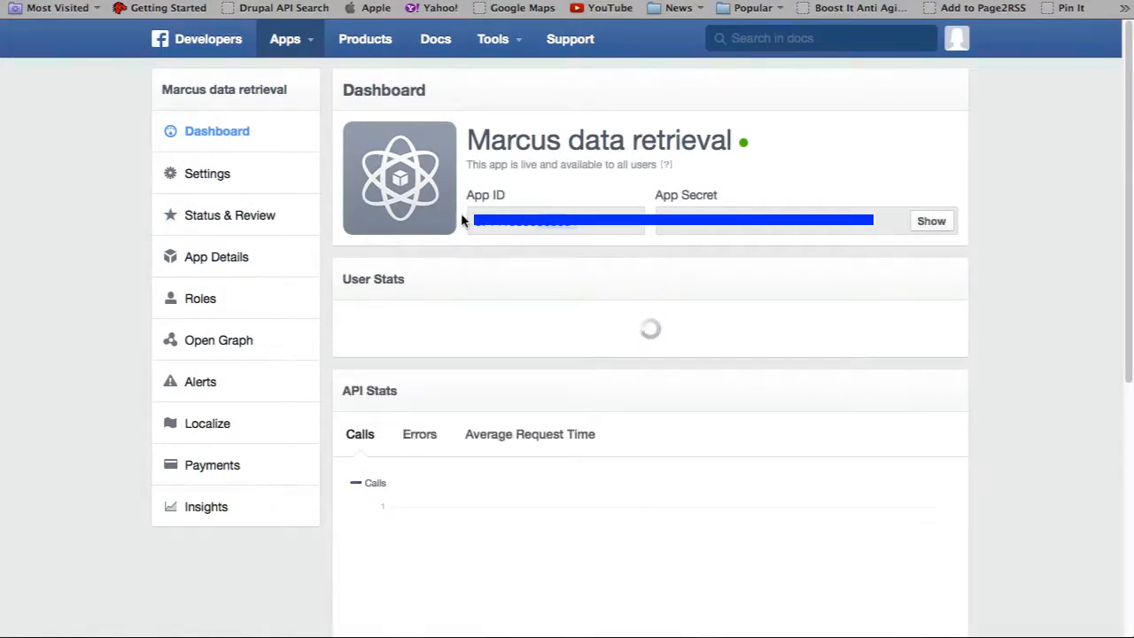
drag(461, 220, 507, 226)
drag(593, 225, 493, 226)
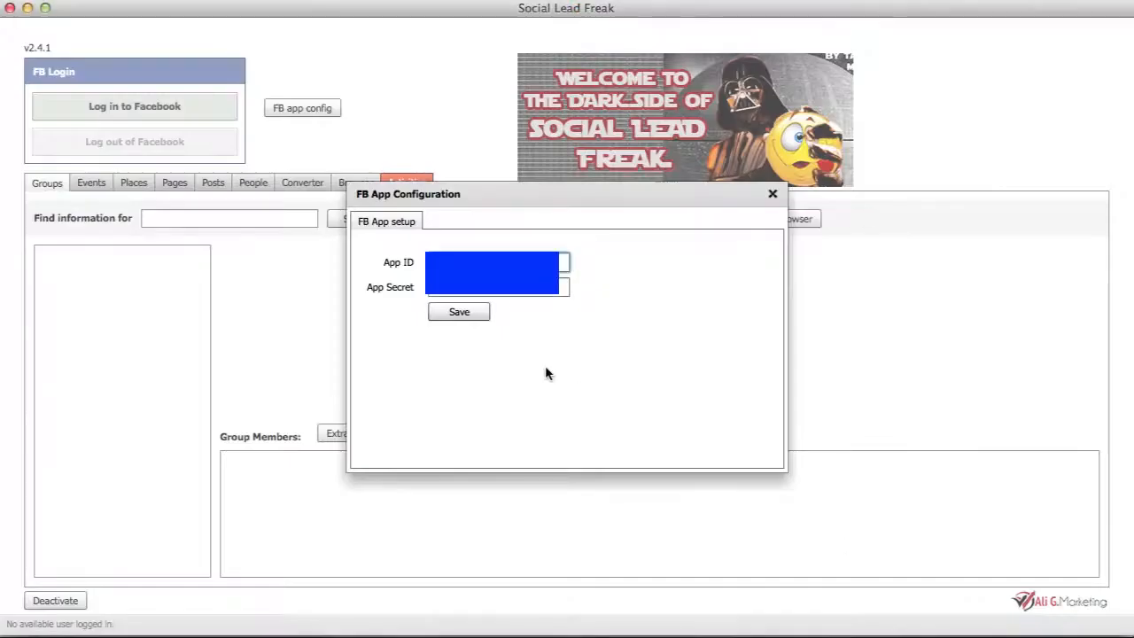
Reveal the app secret on the developer dashboard, paste it into Social Lead Freak's App Secret field, then save and close the configuration
click(505, 289)
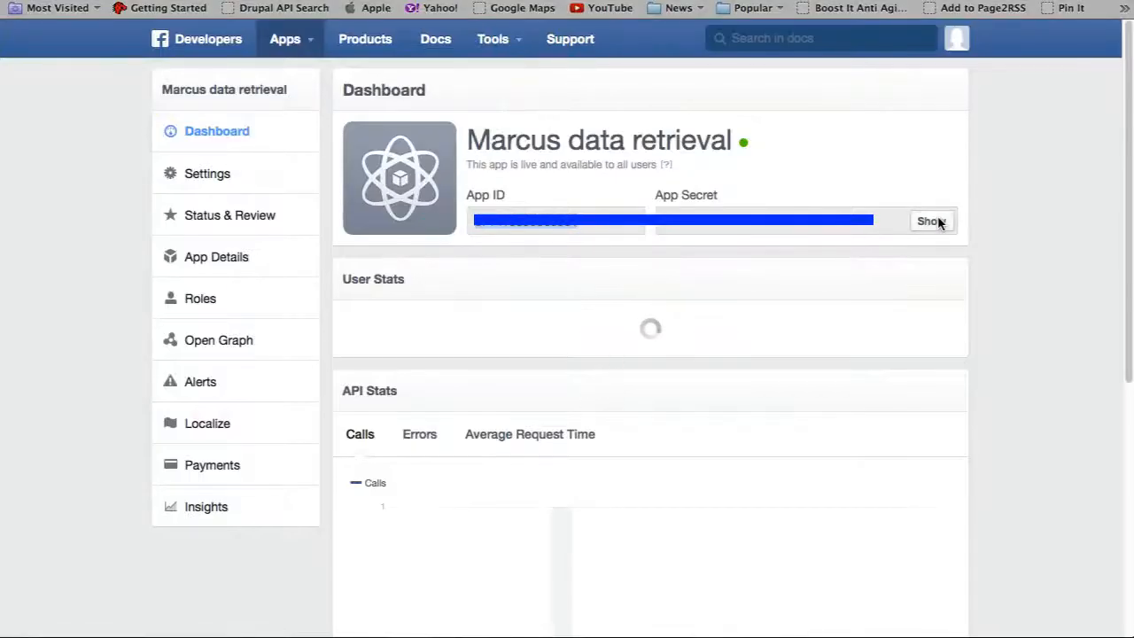
click(931, 221)
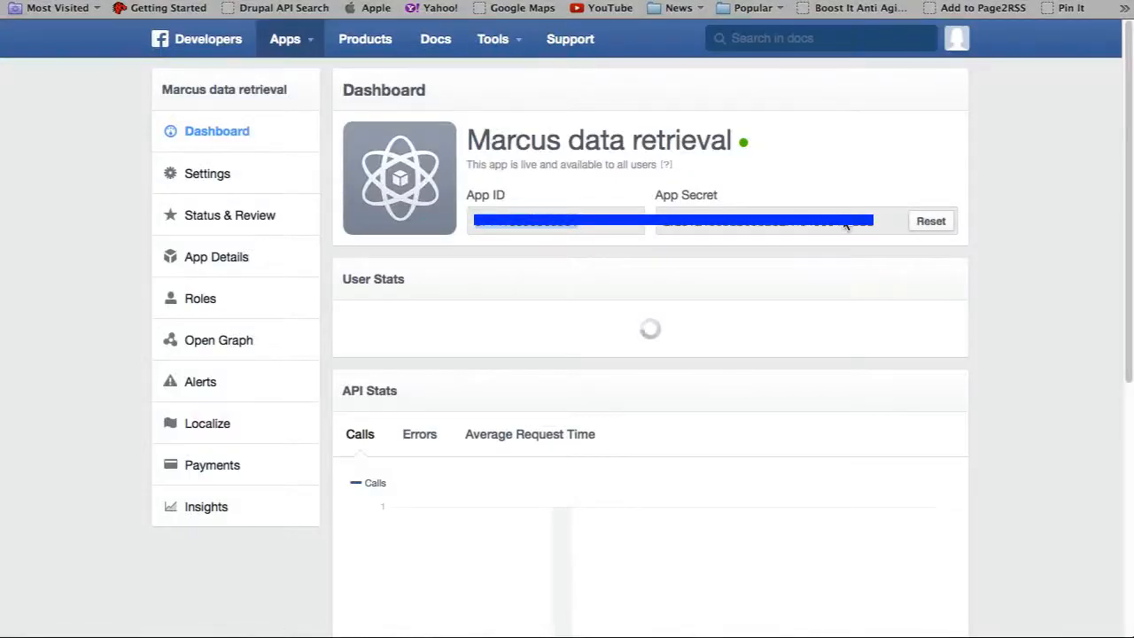
drag(877, 221, 661, 226)
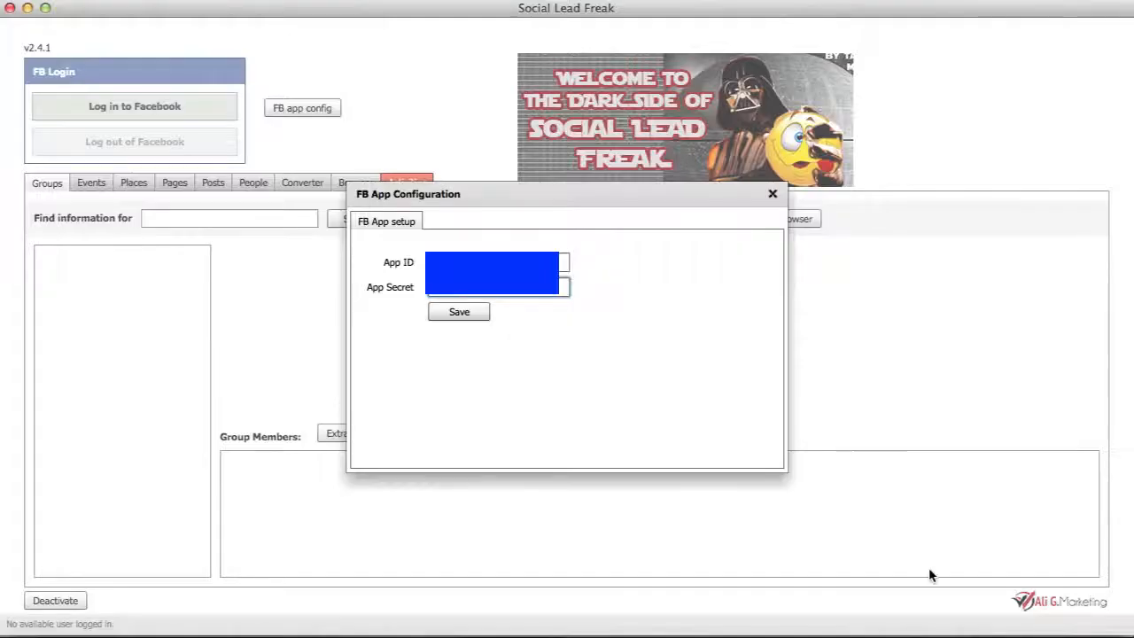
click(456, 314)
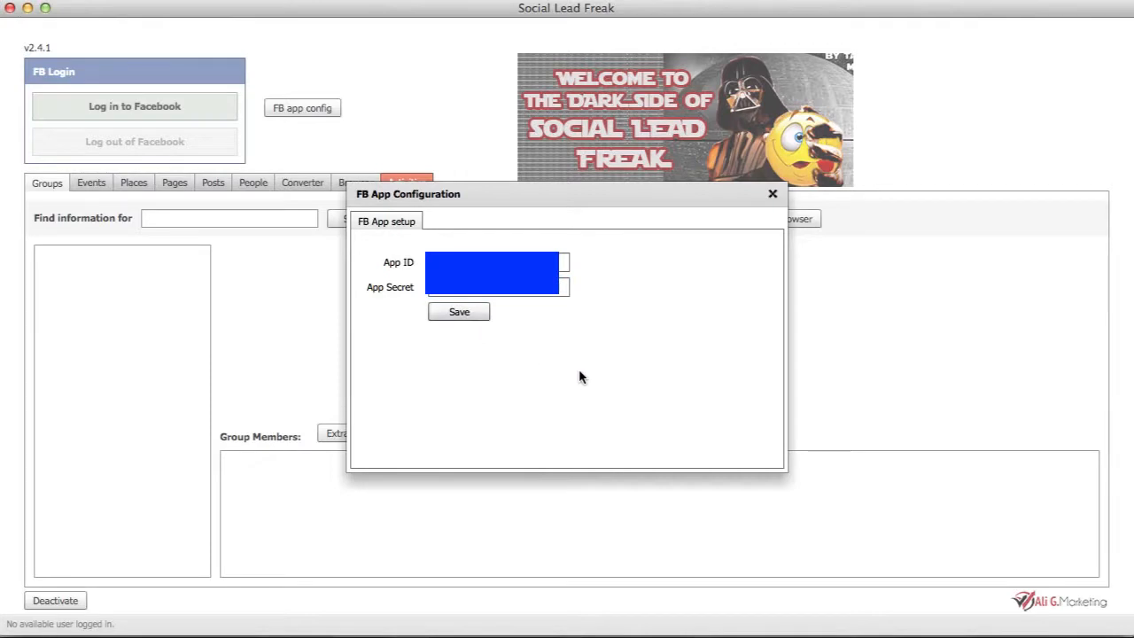
click(772, 194)
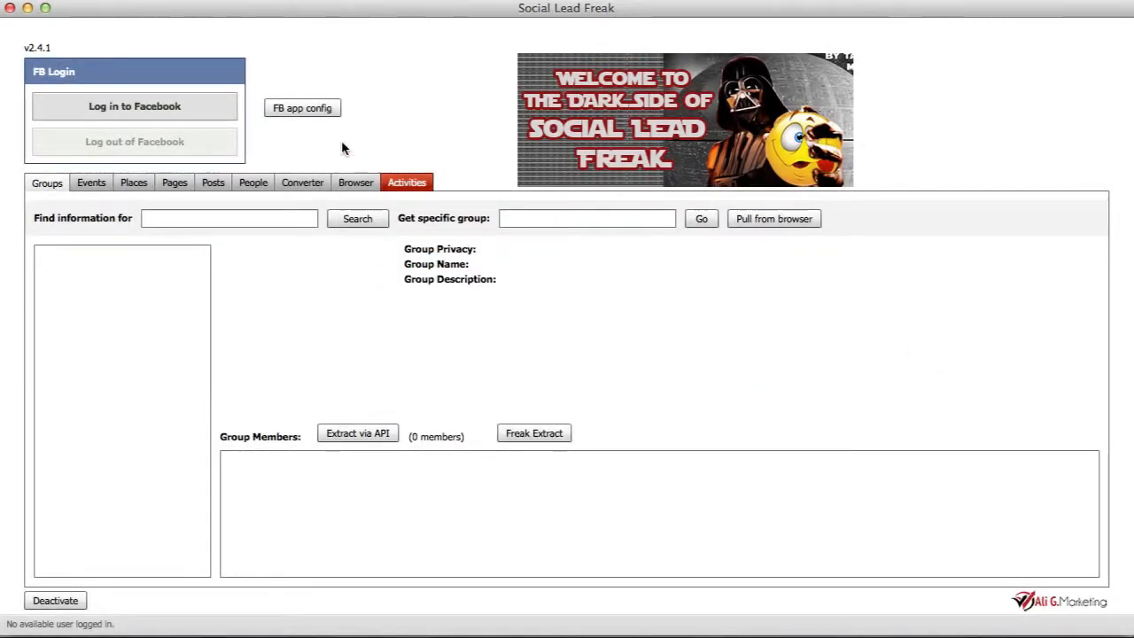
Log in to Facebook from Social Lead Freak with the account's e-mail and password
click(181, 106)
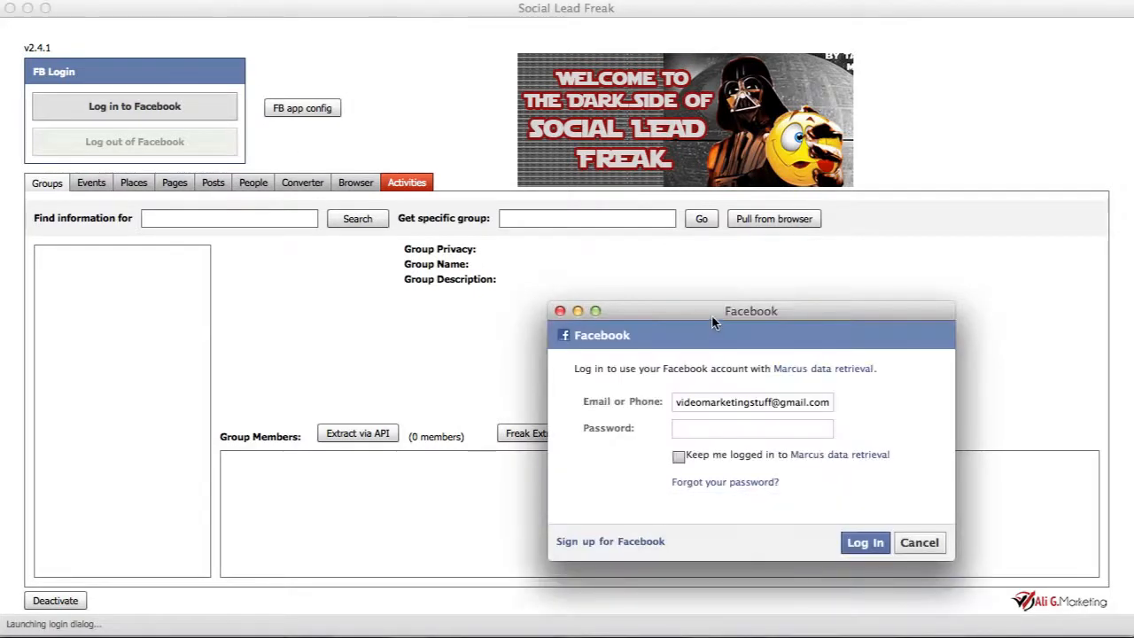
drag(688, 305, 471, 170)
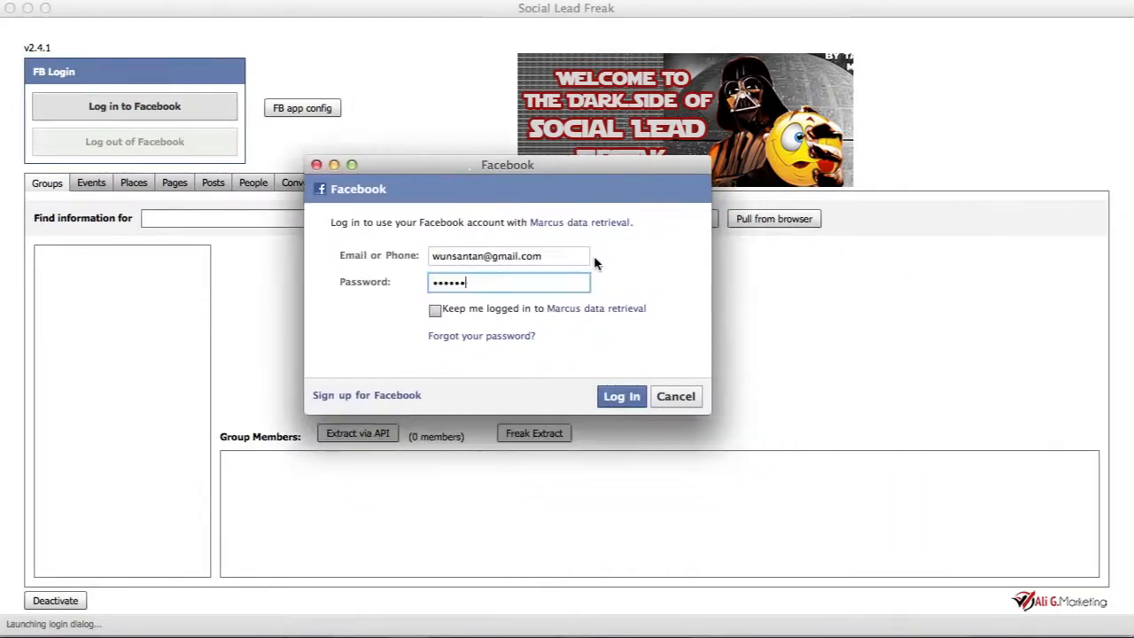
text(••)
click(621, 398)
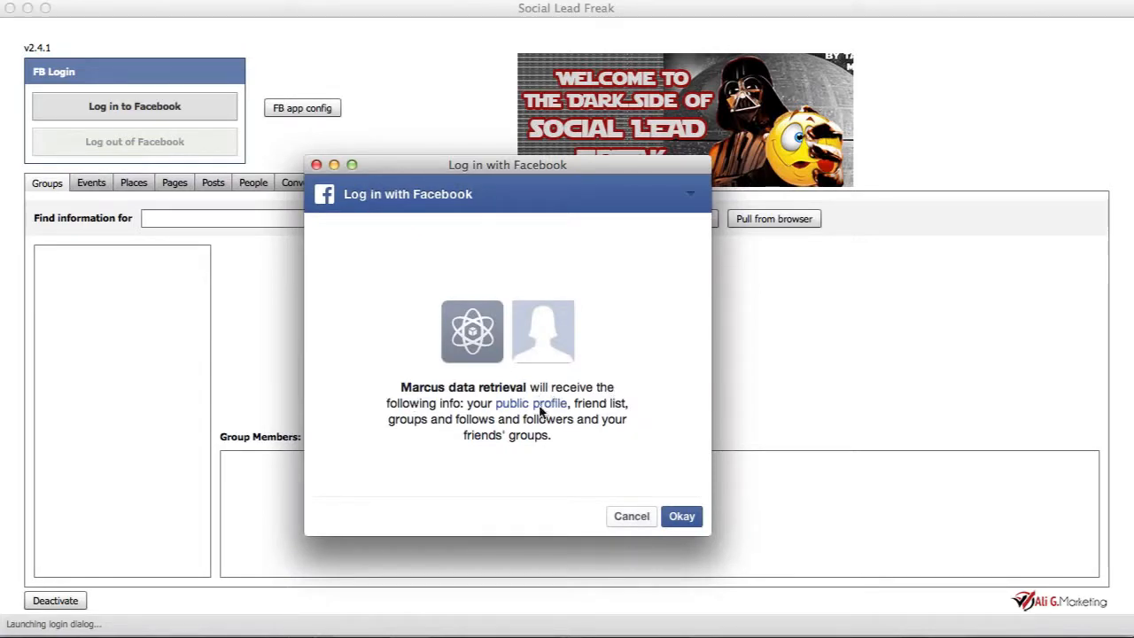
Approve the developer app's access to the public profile, friend list, groups and follows to complete the Facebook login
click(679, 516)
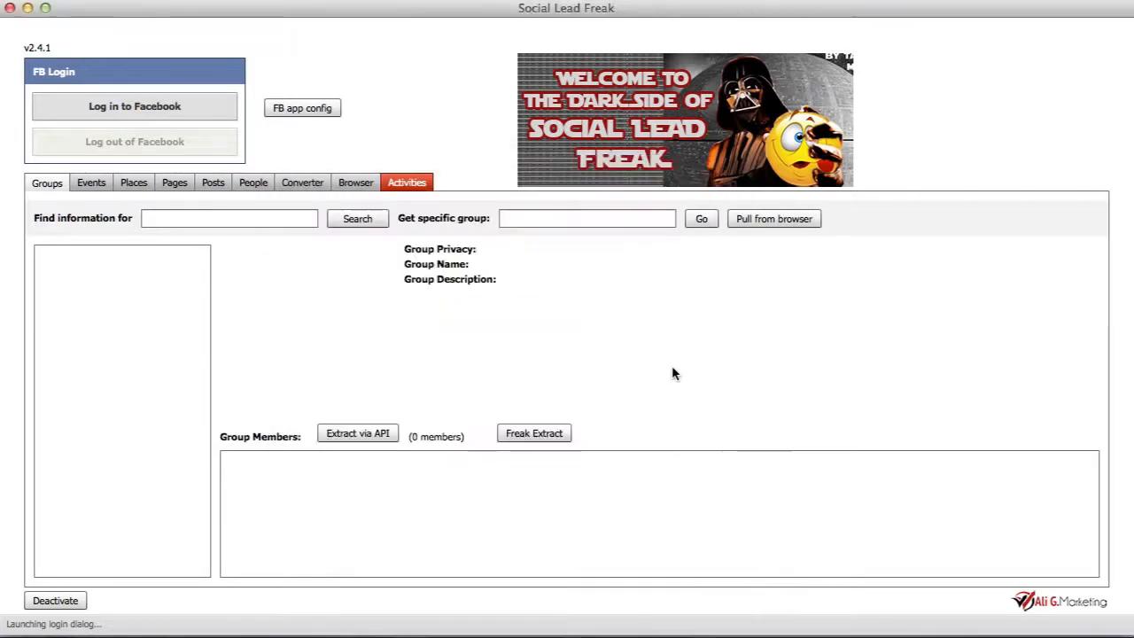
click(206, 145)
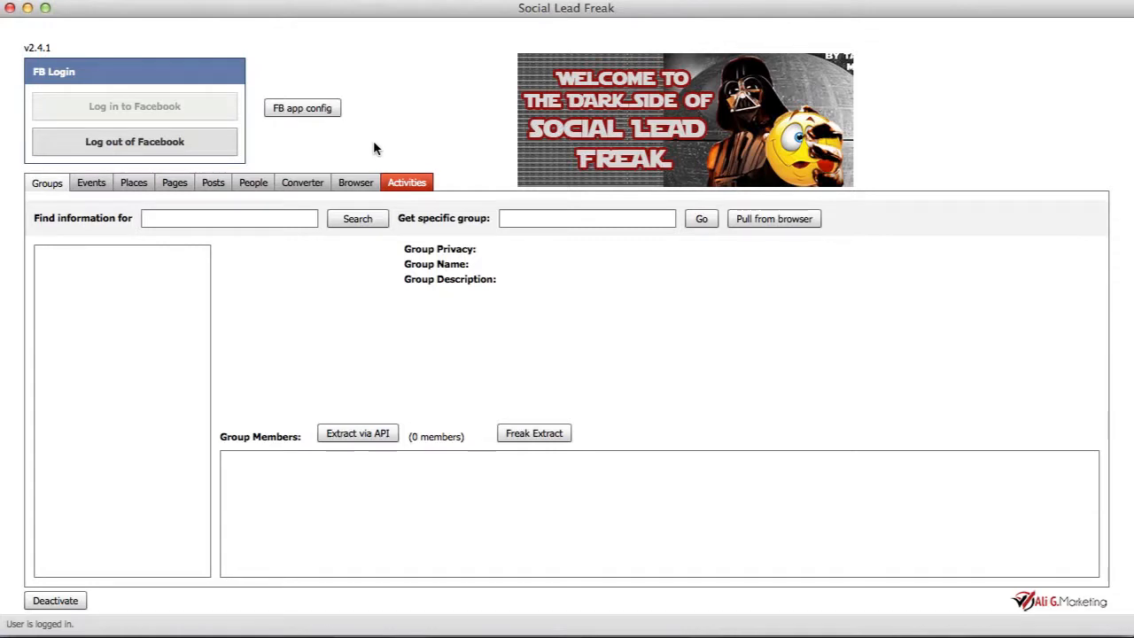
Search Facebook pages for the keyword "body building"
click(175, 182)
click(151, 222)
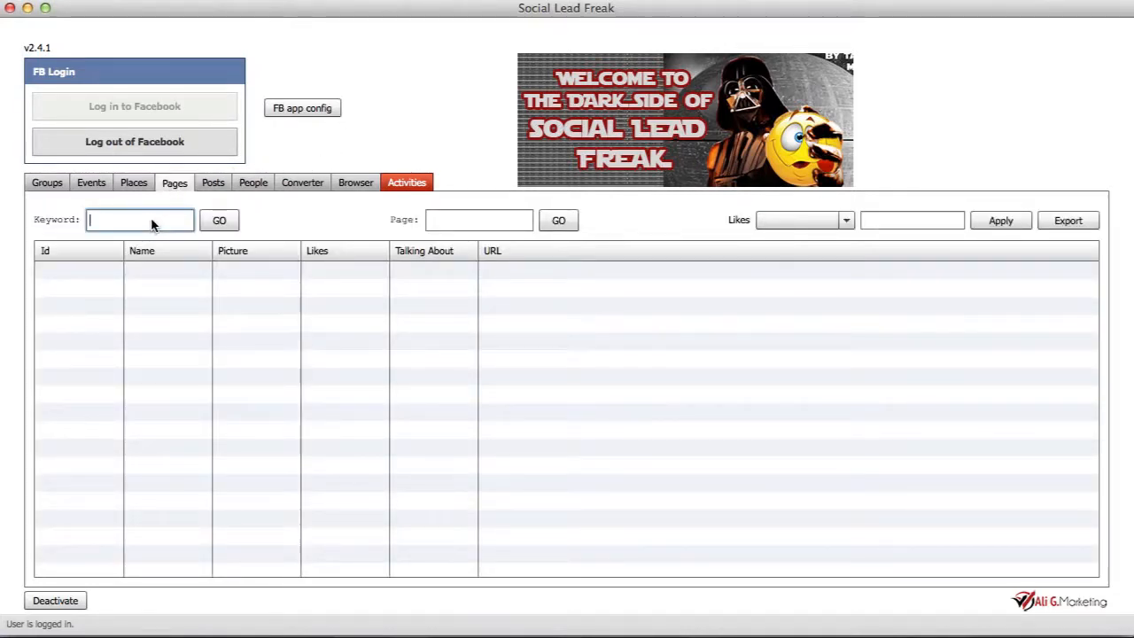
text(b)
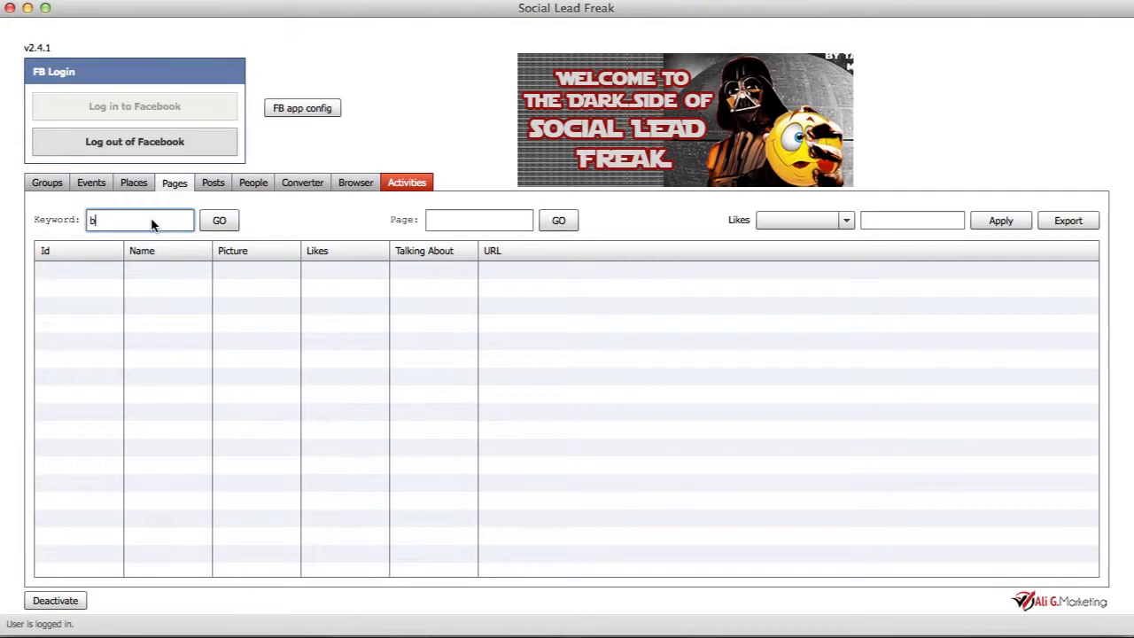
text(ody building)
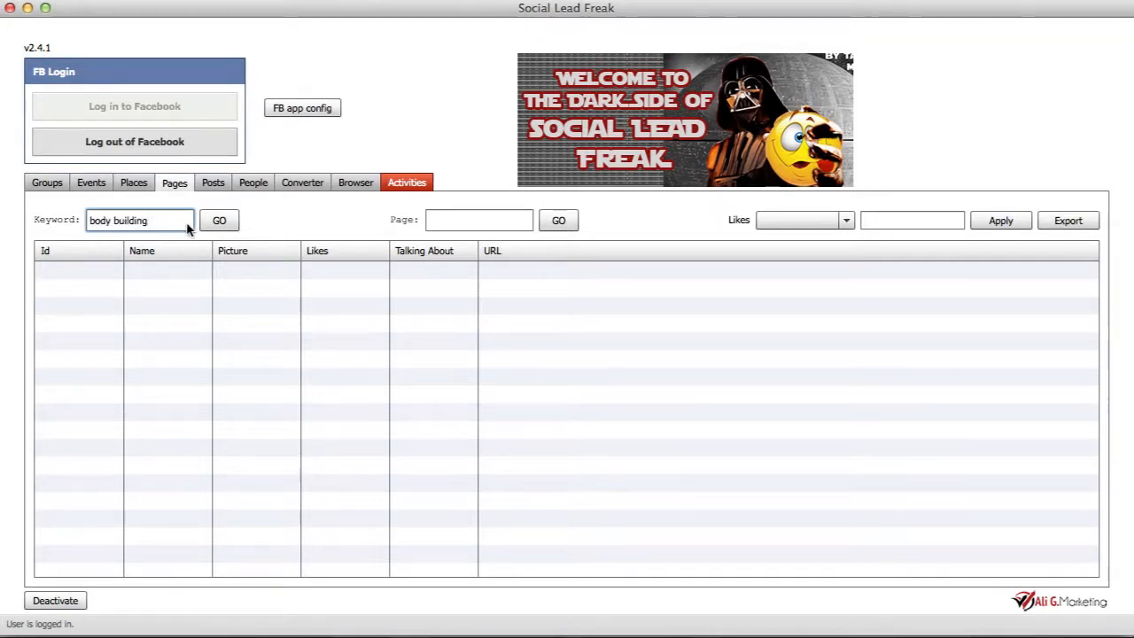
click(232, 225)
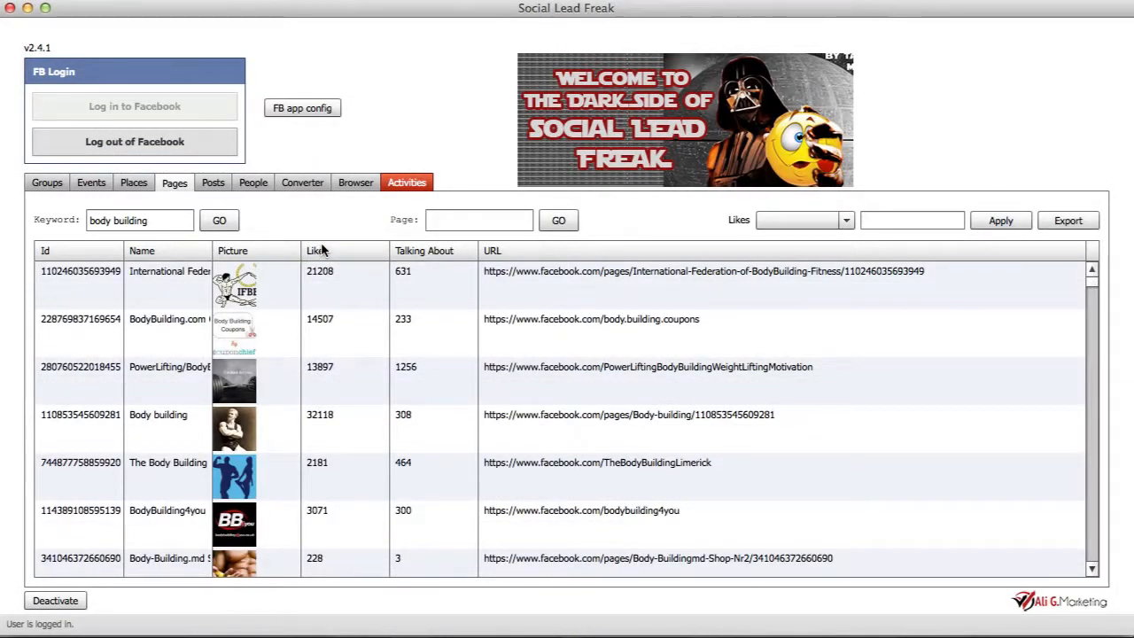
Request all posts of the International Federation of BodyBuilding page, the first search result, and decline displaying them
click(264, 288)
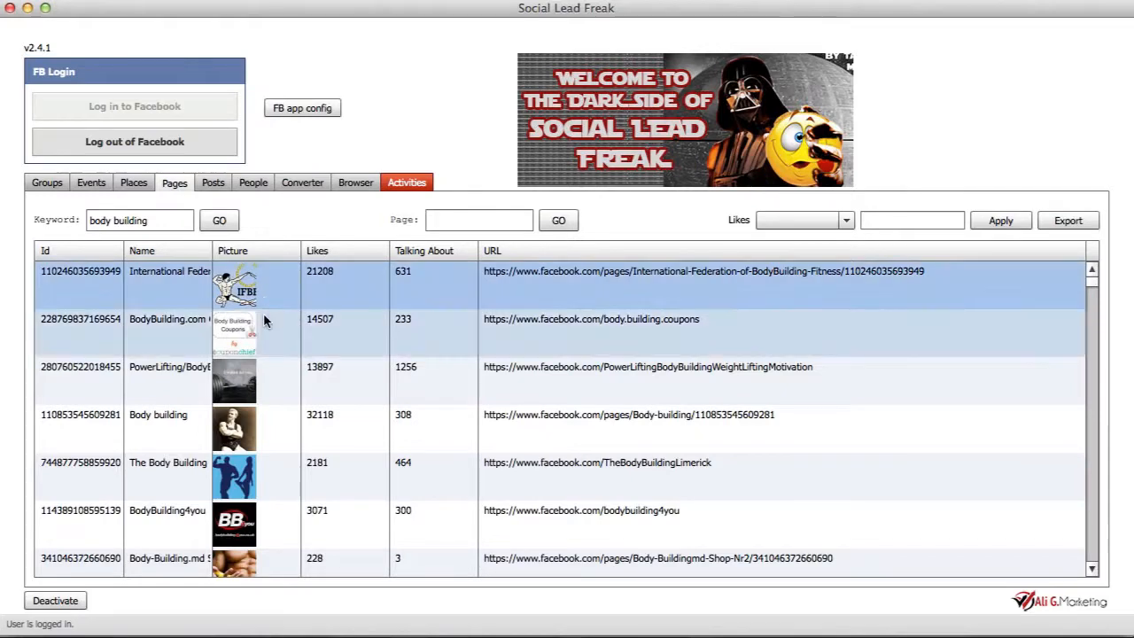
right_click(268, 291)
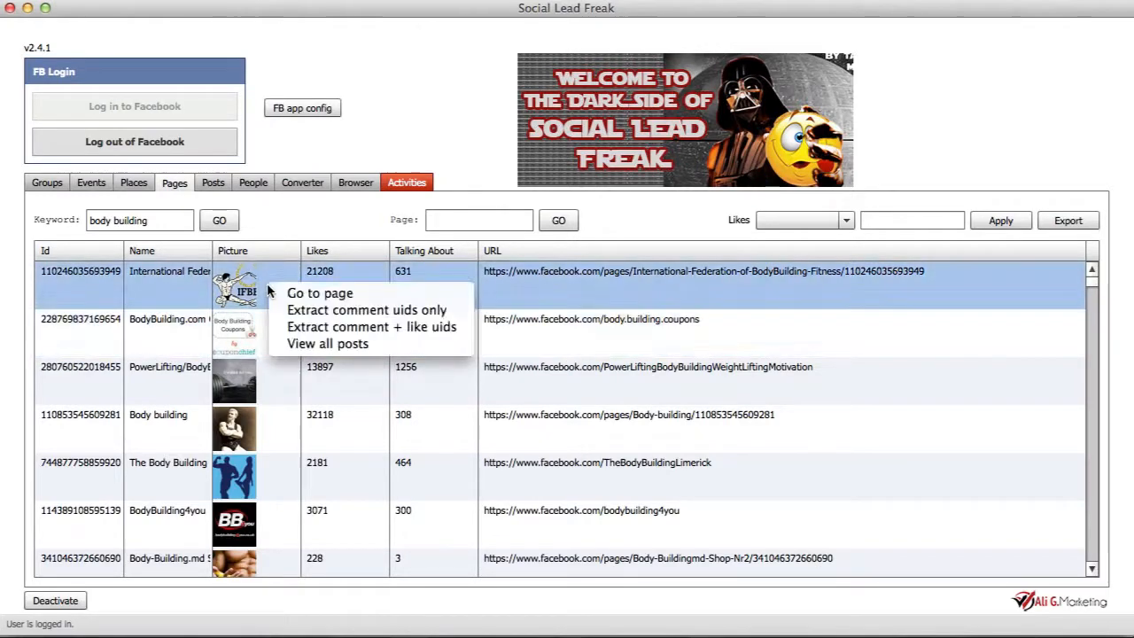
click(349, 345)
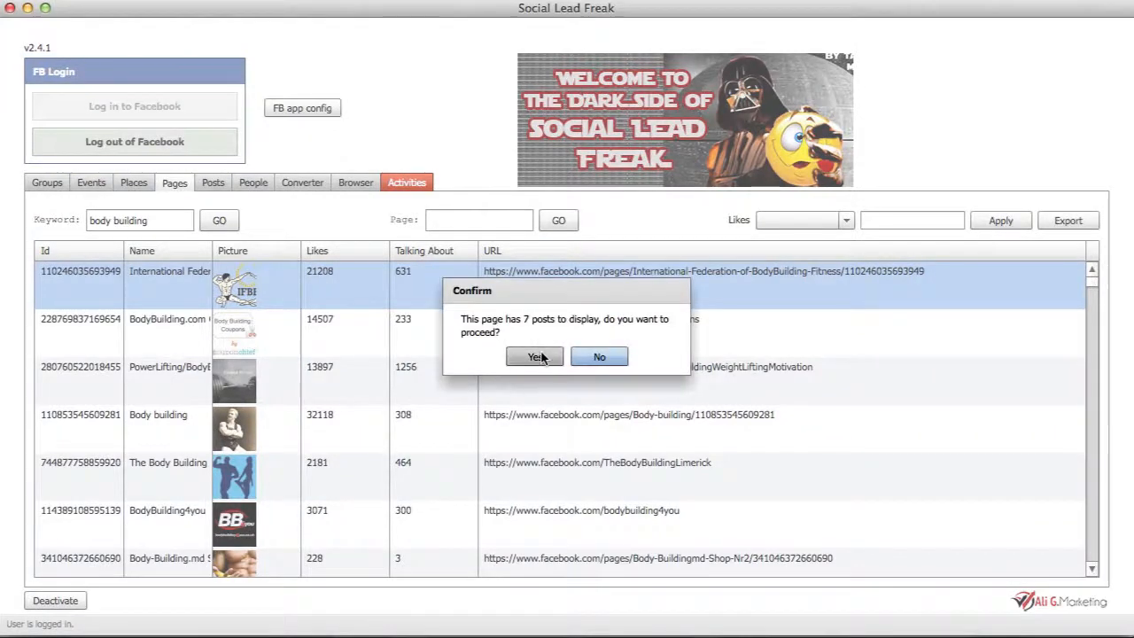
click(600, 357)
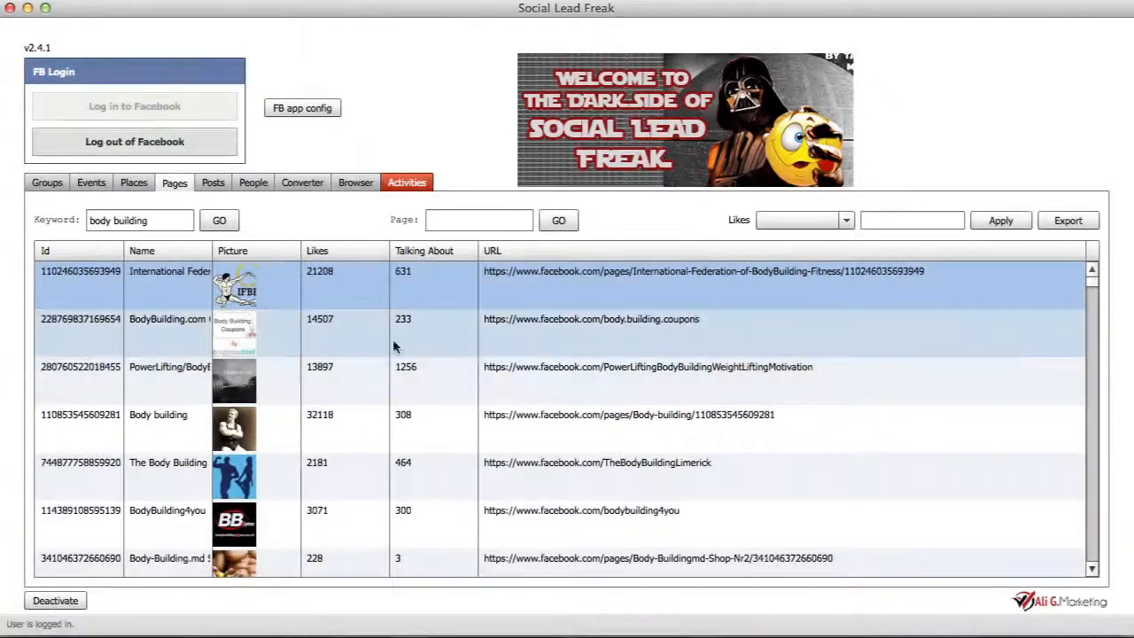
Request all posts of the BodyBuilding.com coupons page, the second search result, and decline displaying them
click(345, 325)
right_click(338, 329)
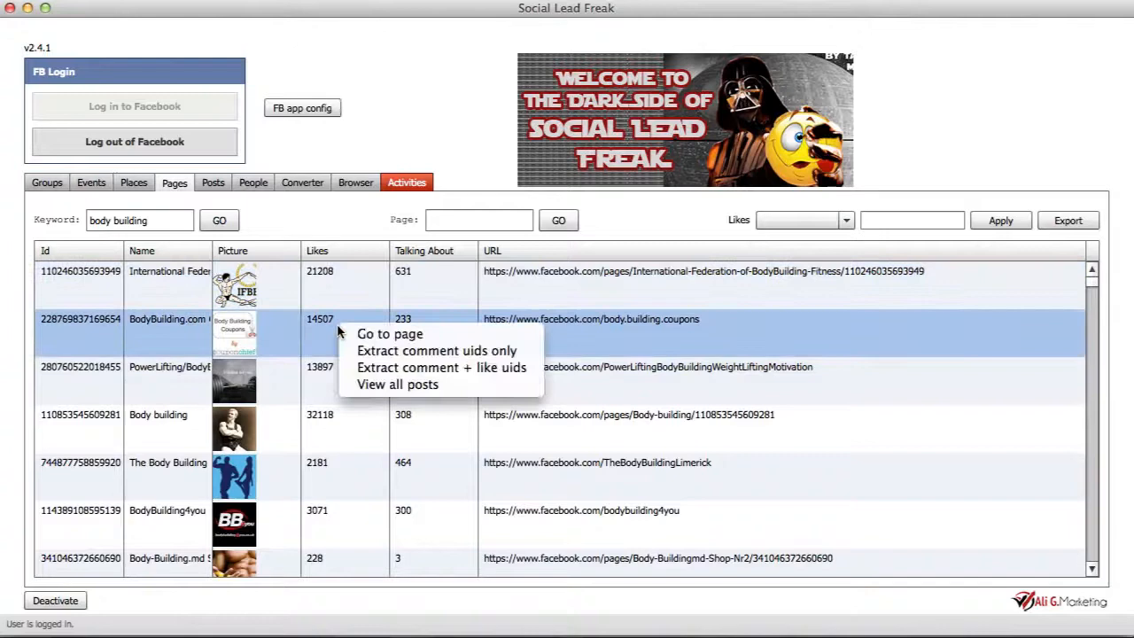
click(416, 384)
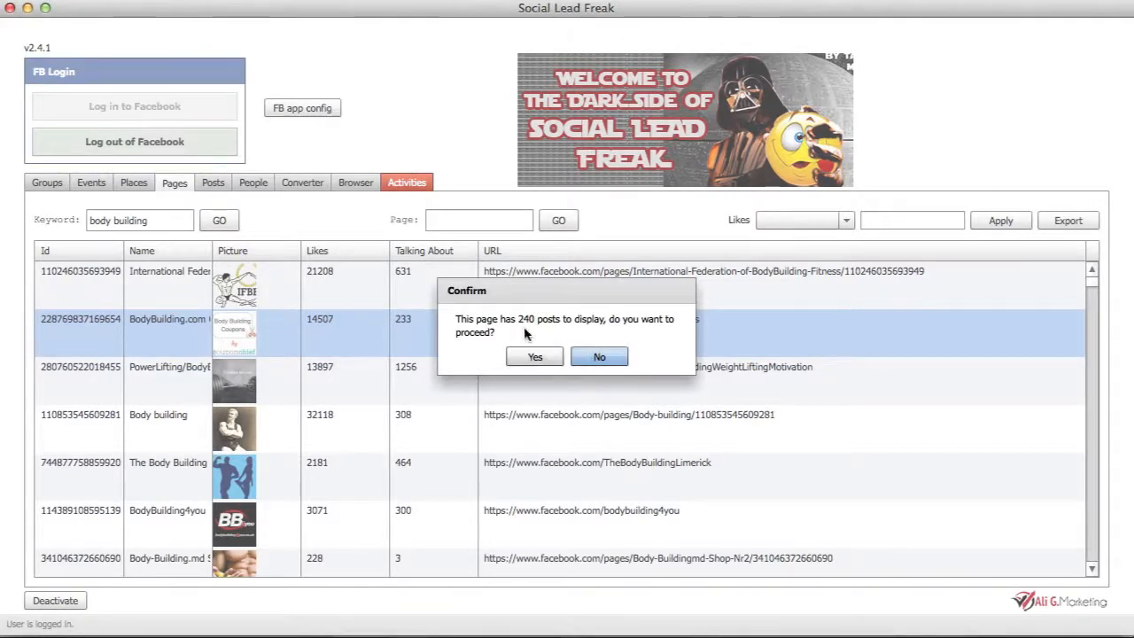
click(539, 358)
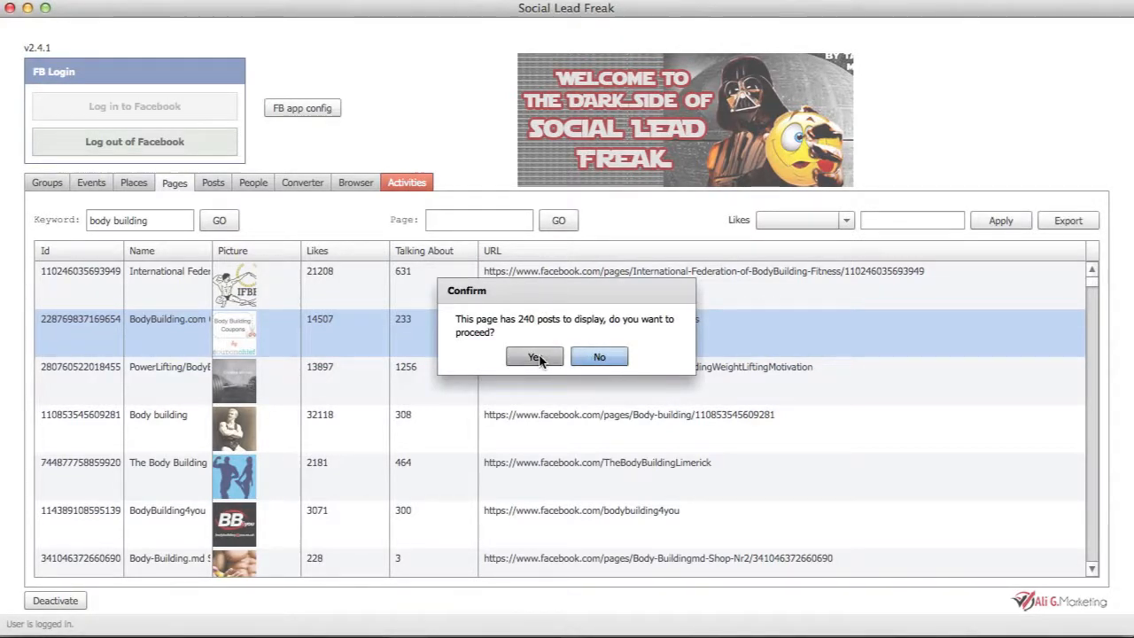
click(599, 356)
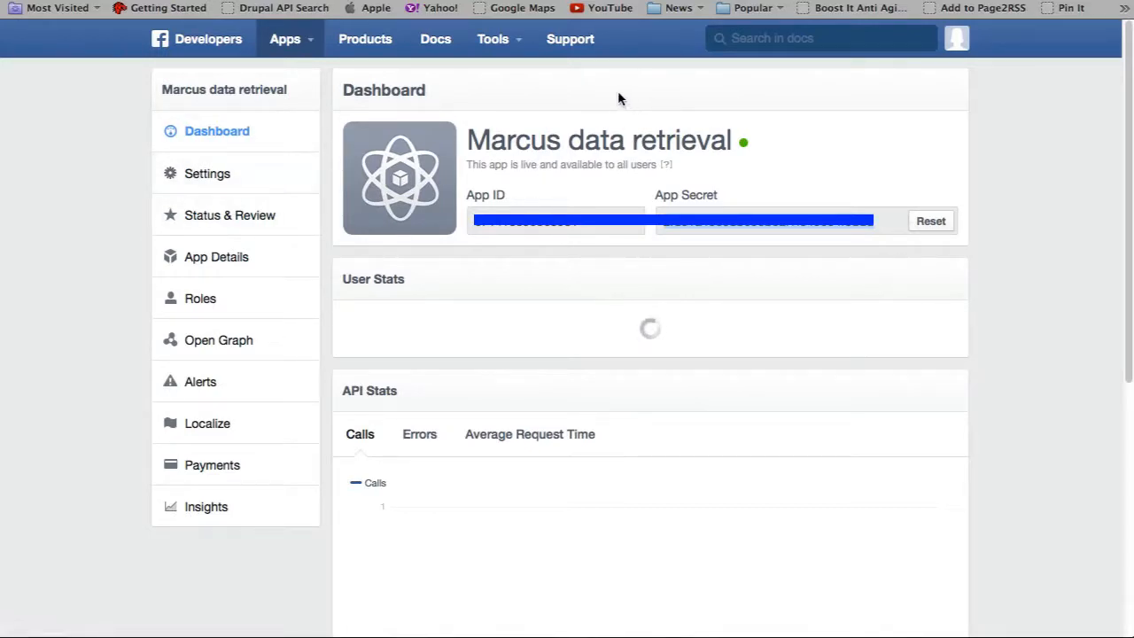
Switch to Facebook Developers and review the app's basic settings and public availability status, ending back on its dashboard
click(237, 173)
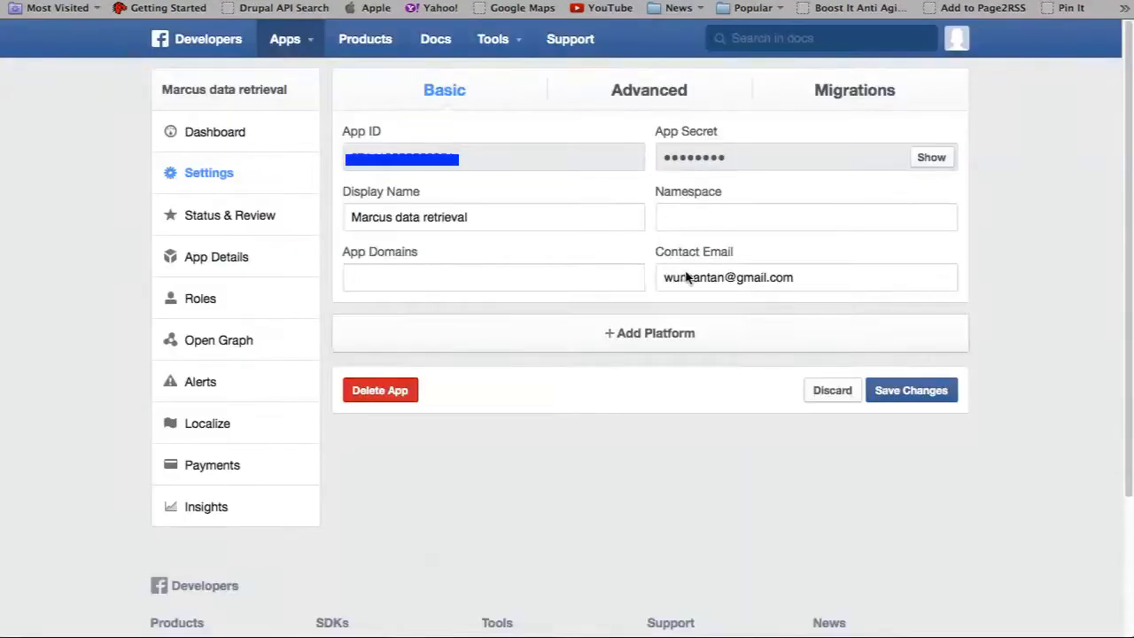
click(238, 215)
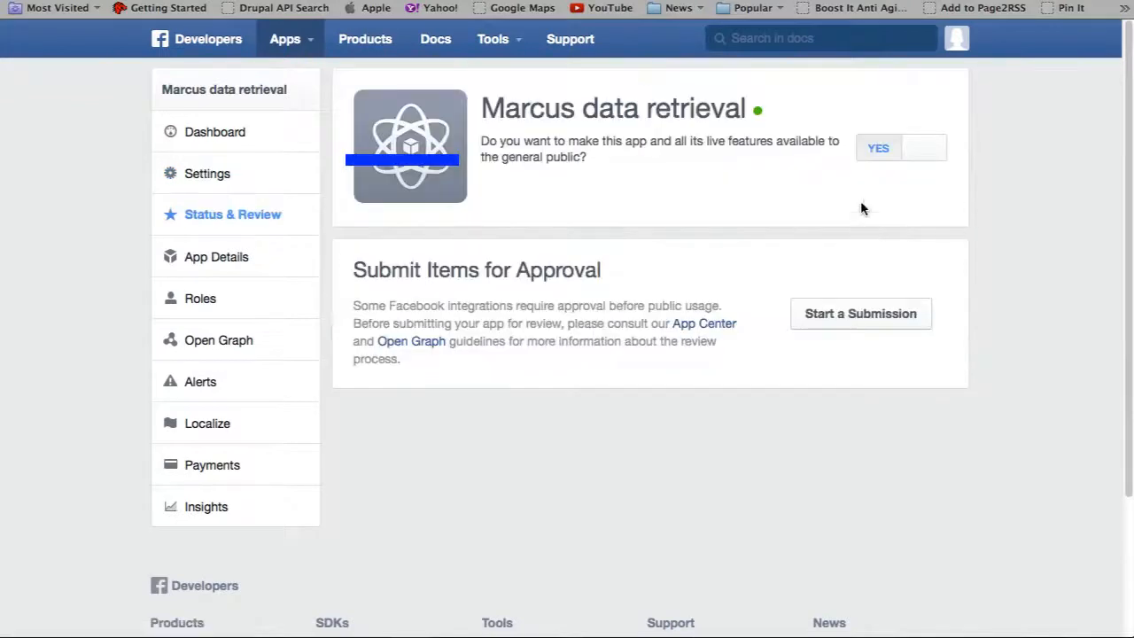
click(266, 135)
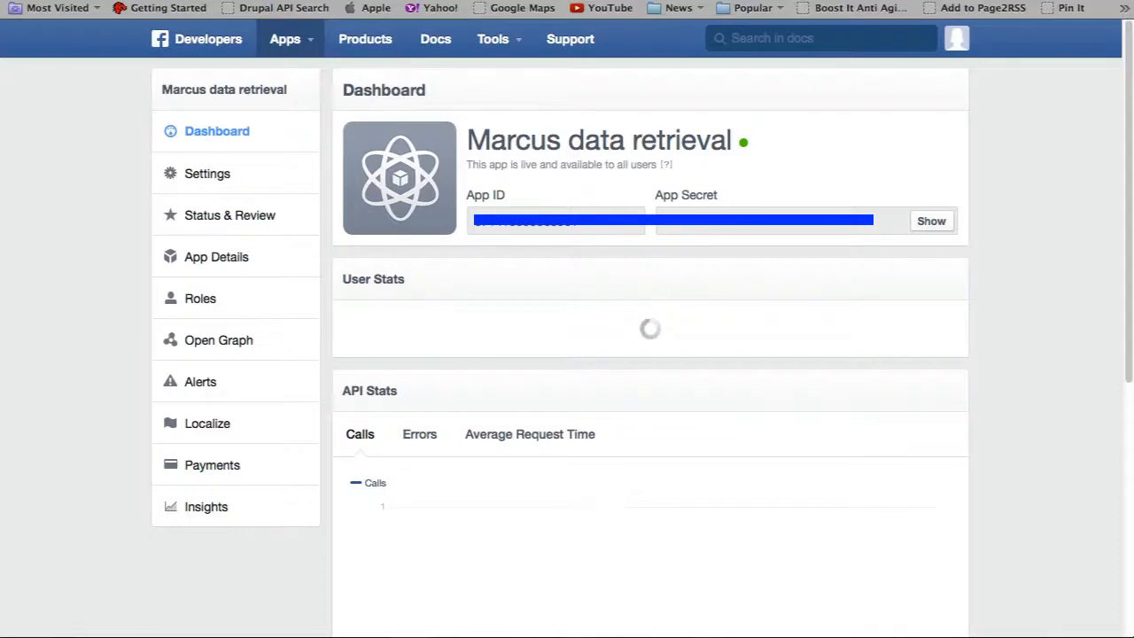
click(1059, 0)
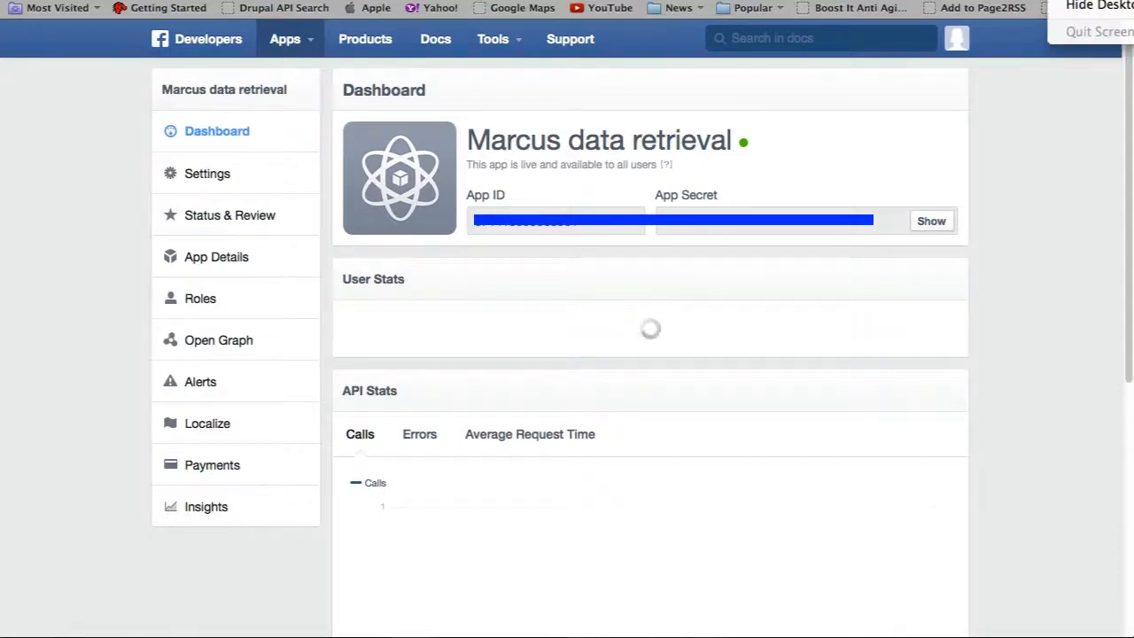